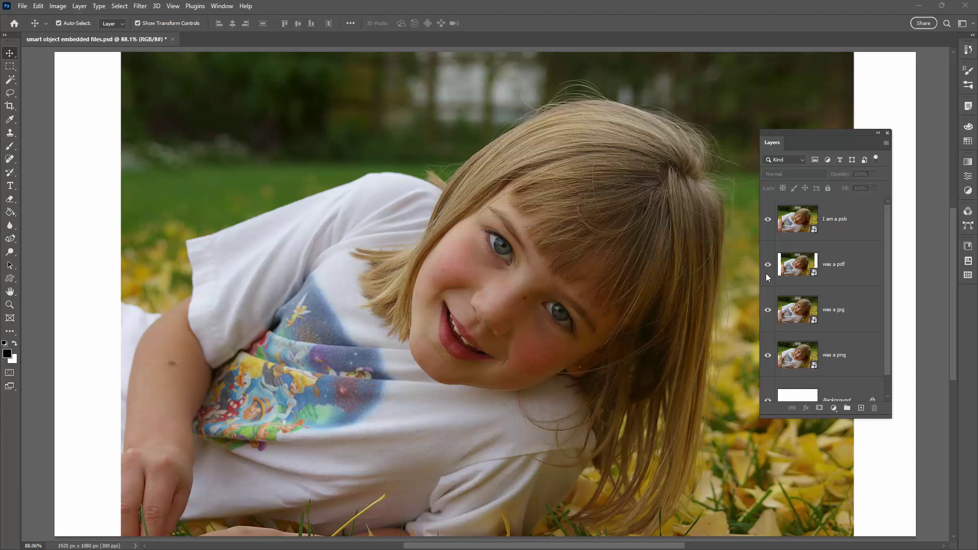
# - Hide the pdf, jpg and png copies, then open and close the 'I am a psb' contents
pyautogui.moveTo(769, 268); pyautogui.dragTo(768, 331)
pyautogui.click(769, 355)
pyautogui.click(814, 230)
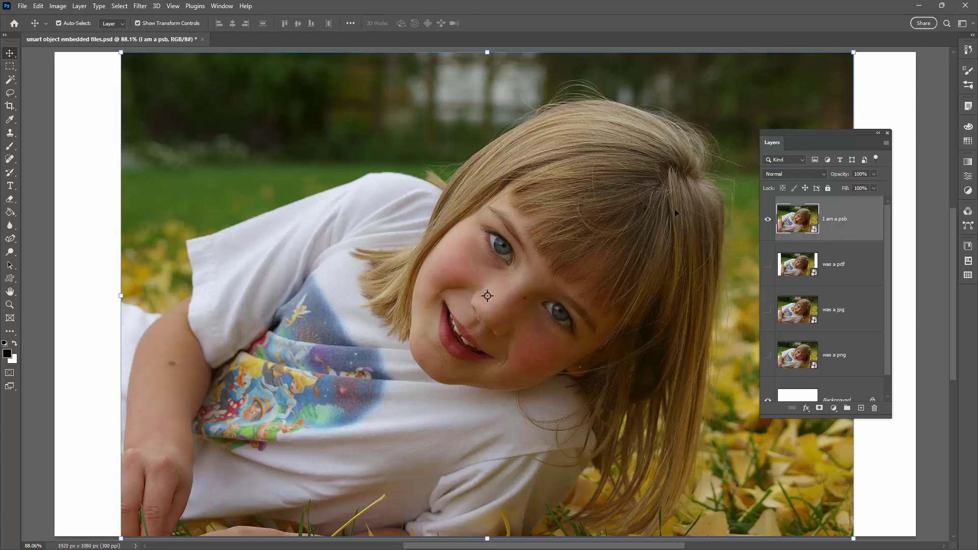
pyautogui.doubleClick(814, 229)
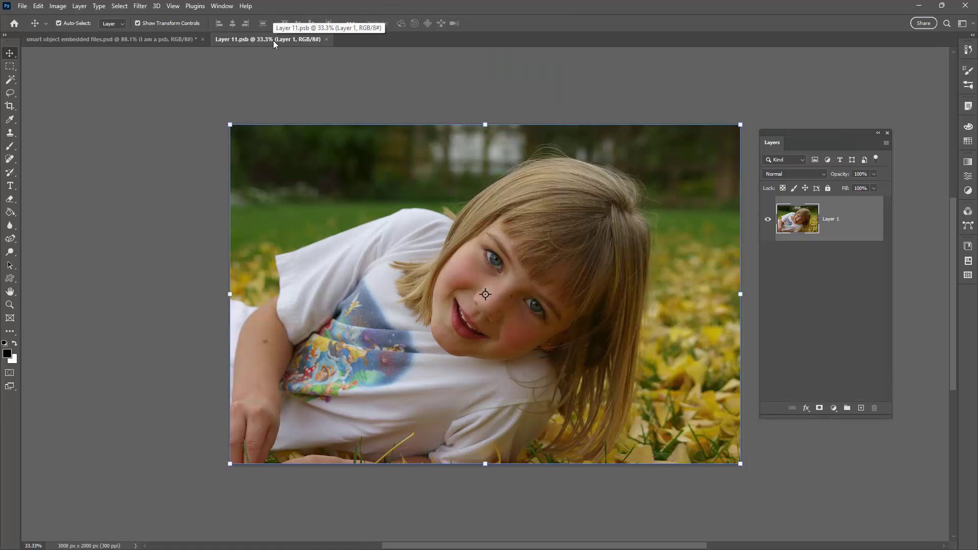
pyautogui.click(326, 40)
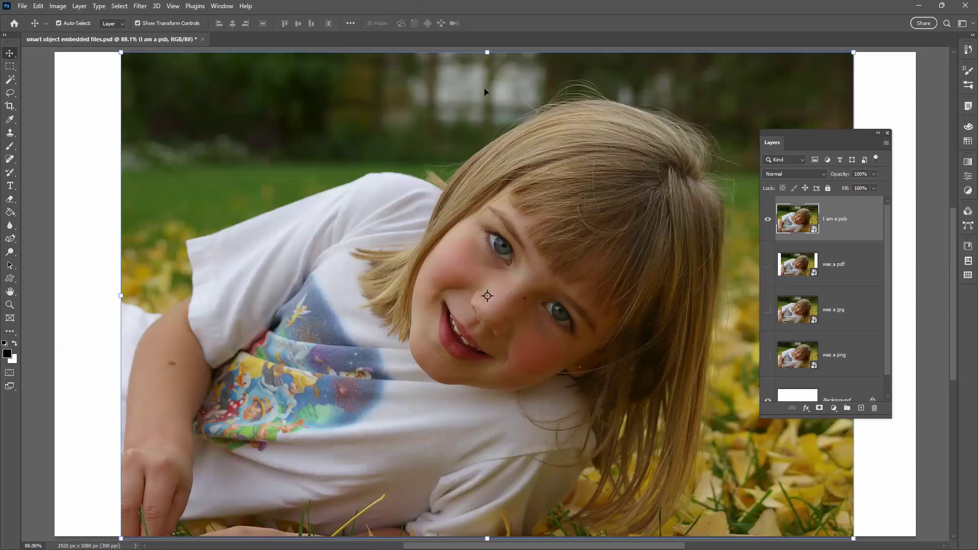
# - Hide 'I am a psb', show 'was a pdf', and open its embedded PDF in Foxit
pyautogui.click(768, 219)
pyautogui.click(767, 264)
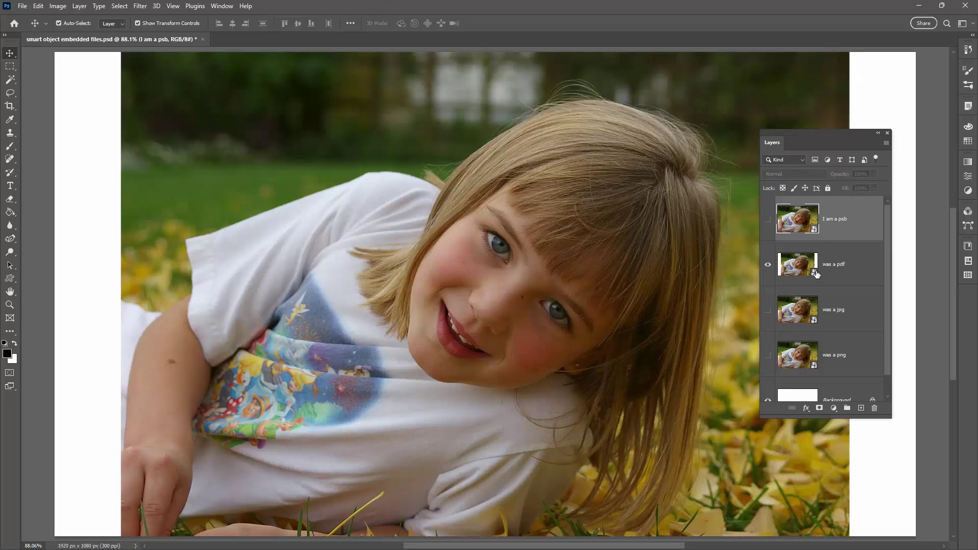
pyautogui.doubleClick(816, 274)
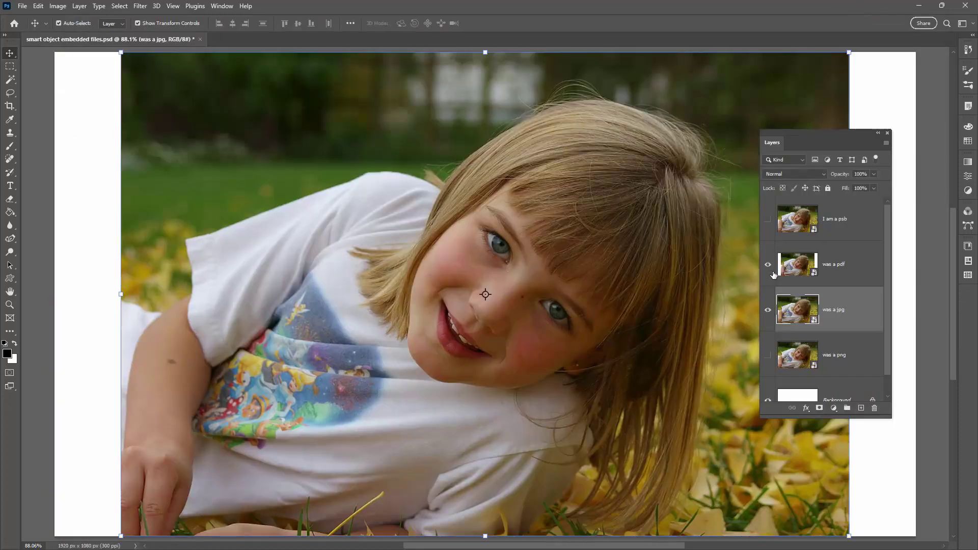
# - View the 'was a jpg' embedded image, then show only 'was a png' and open its nov13 426.png contents
pyautogui.doubleClick(815, 324)
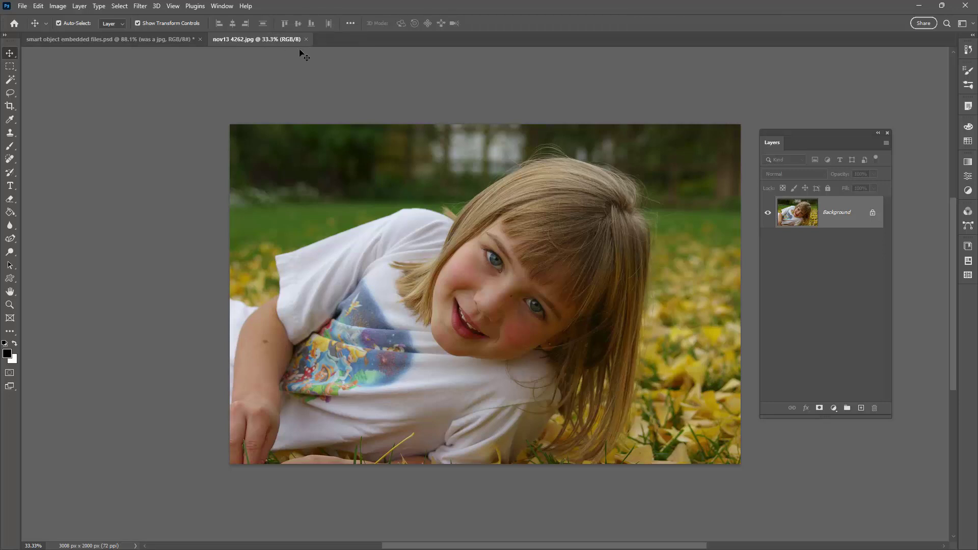
pyautogui.click(307, 39)
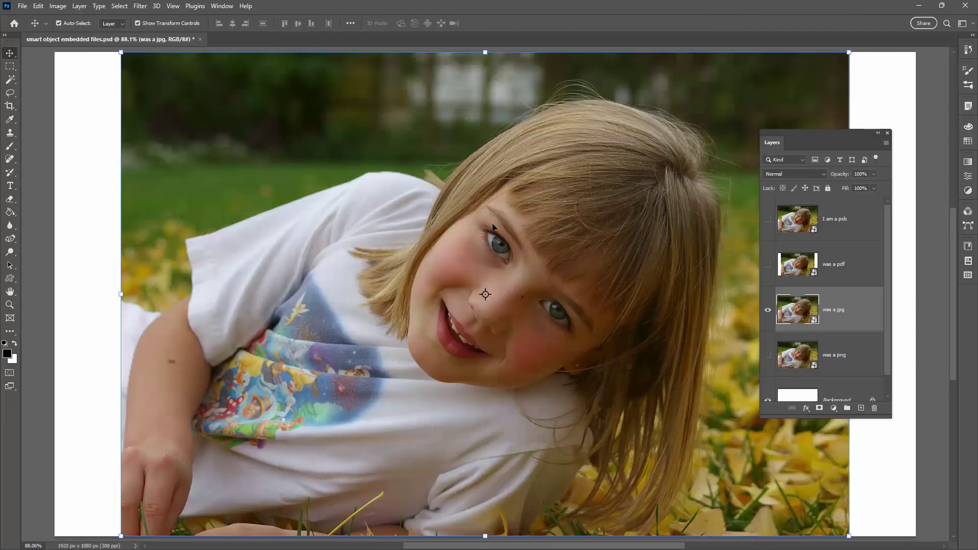
pyautogui.click(768, 355)
pyautogui.click(768, 309)
pyautogui.click(831, 358)
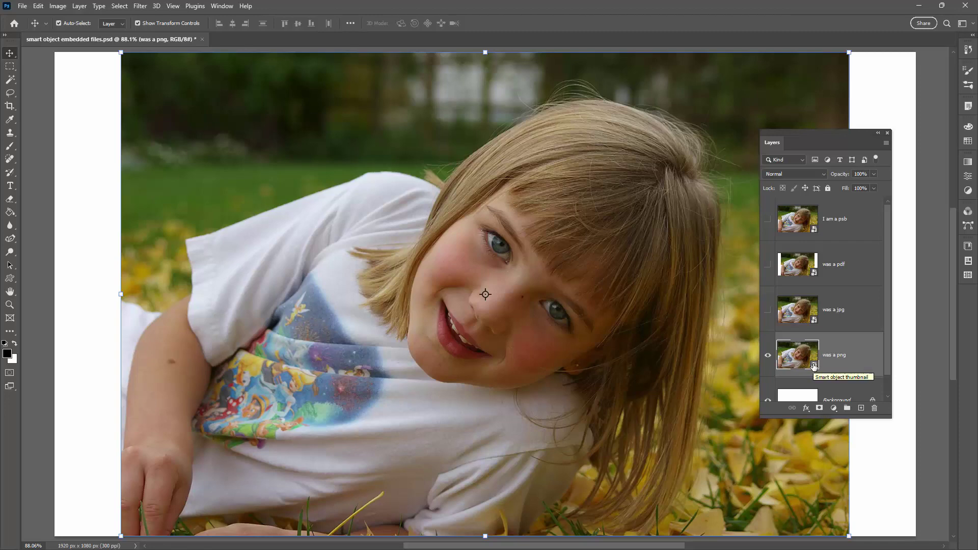
pyautogui.doubleClick(814, 365)
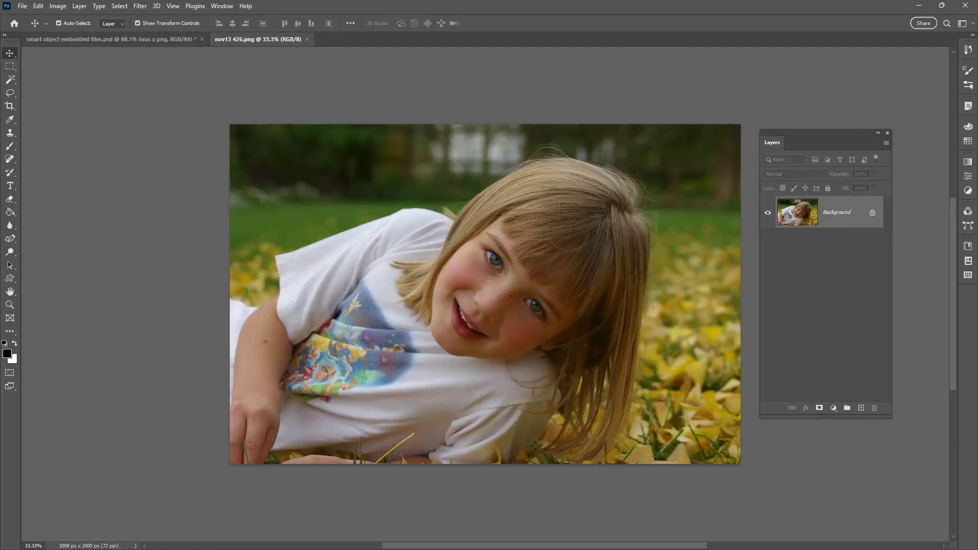
pyautogui.click(306, 39)
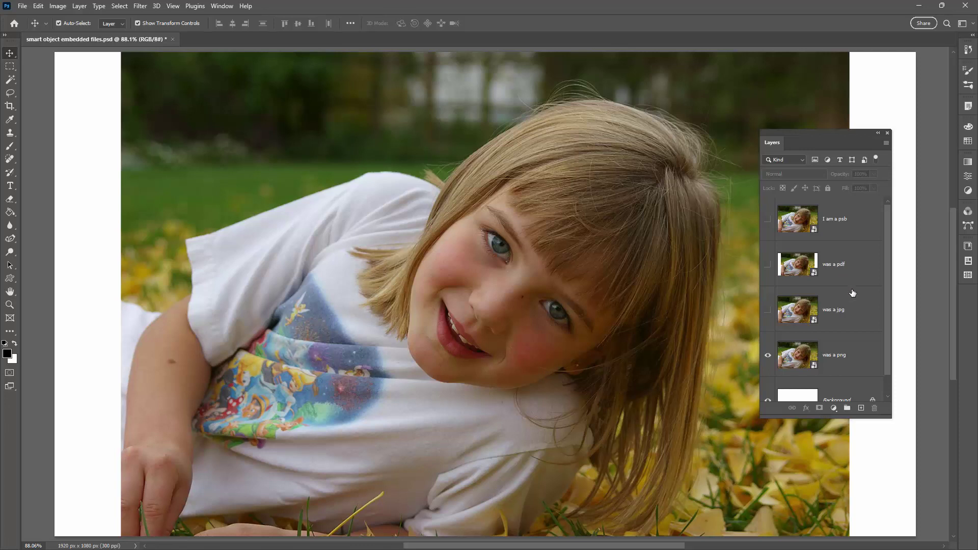
pyautogui.scroll(-1, 889, 326)
pyautogui.scroll(1, 887, 332)
# - Create a new 1920 × 1080 px document
pyautogui.click(22, 7)
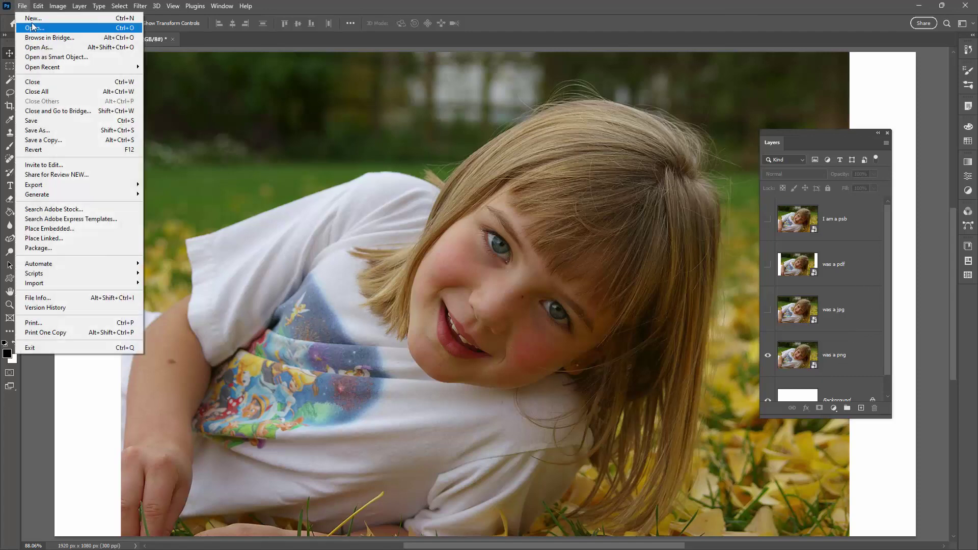
pyautogui.click(33, 18)
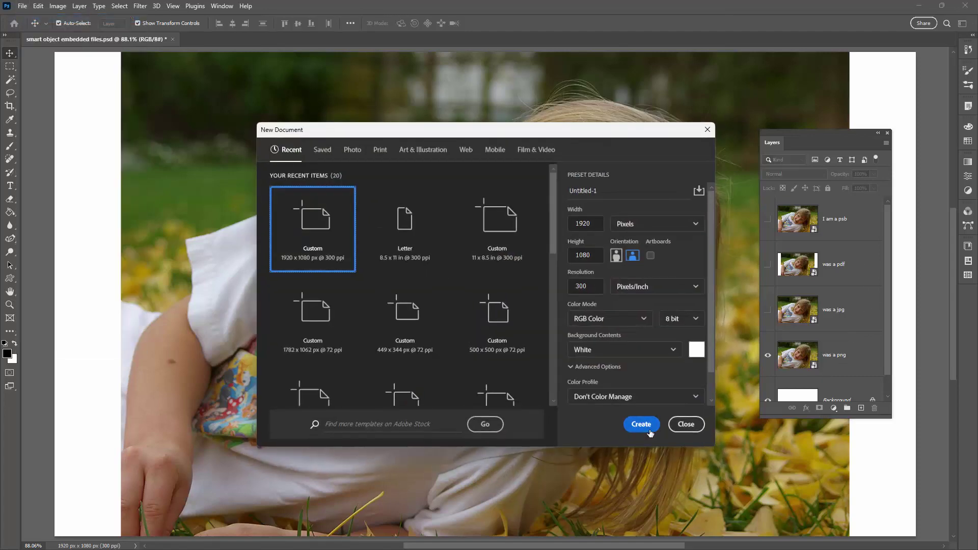
pyautogui.click(648, 431)
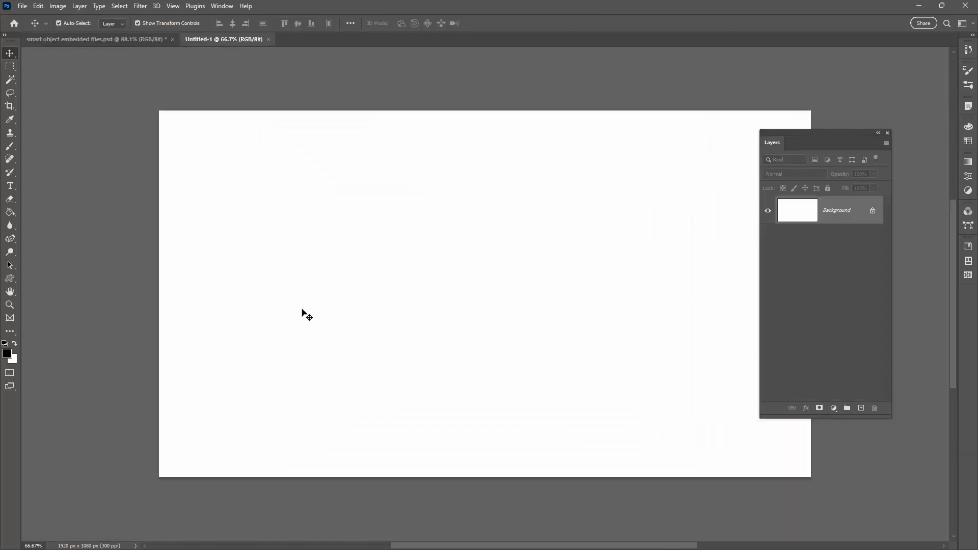
# - Place nov13 426.jpg as an embedded smart object, then open and close its contents
pyautogui.click(21, 7)
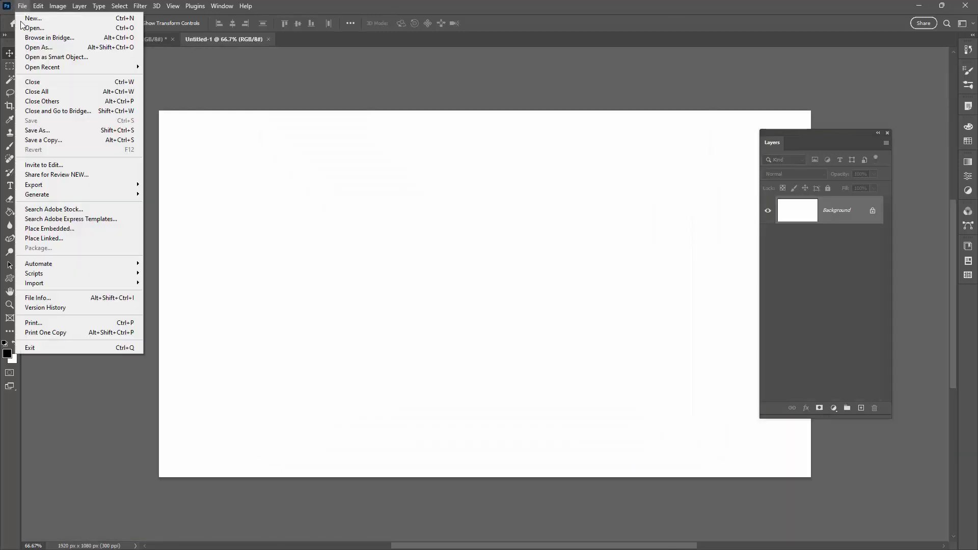
pyautogui.click(55, 230)
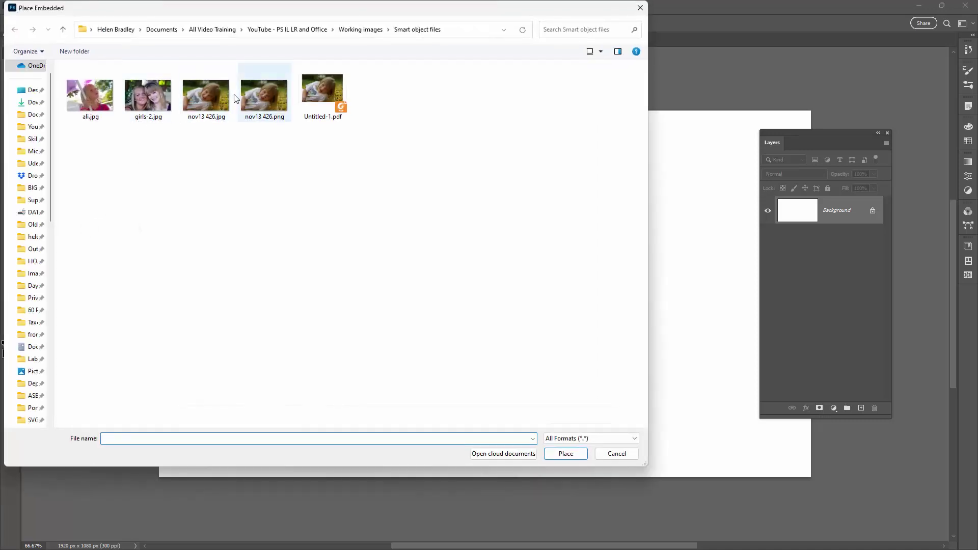
pyautogui.click(196, 98)
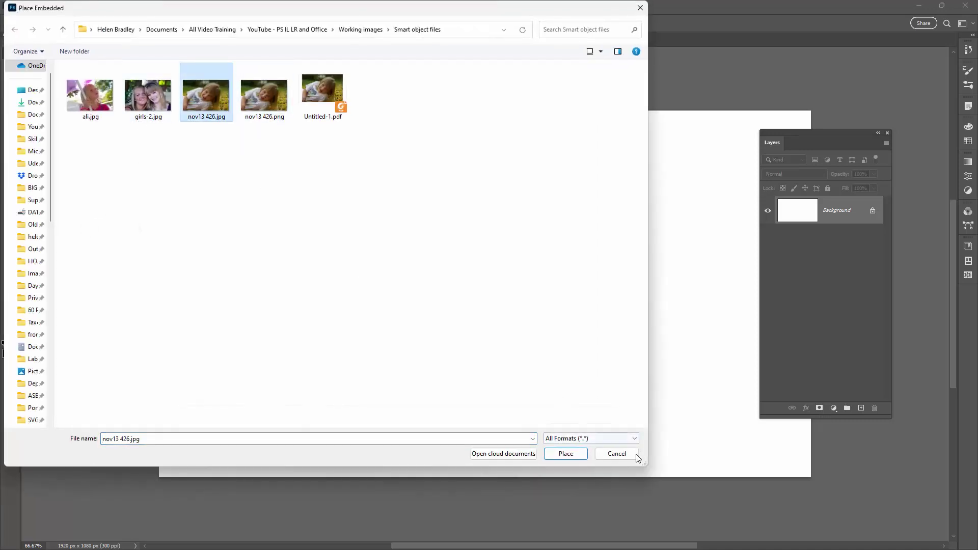
pyautogui.click(566, 453)
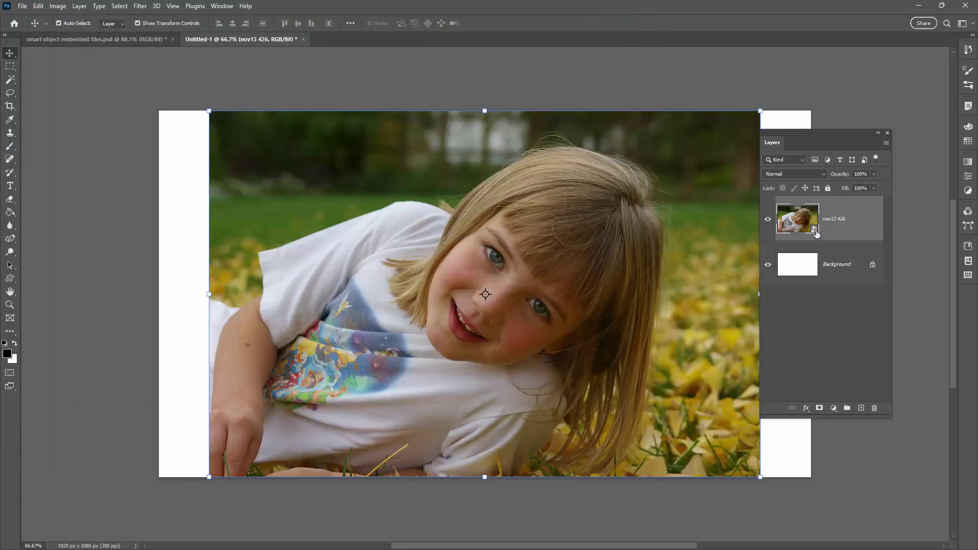
pyautogui.doubleClick(815, 230)
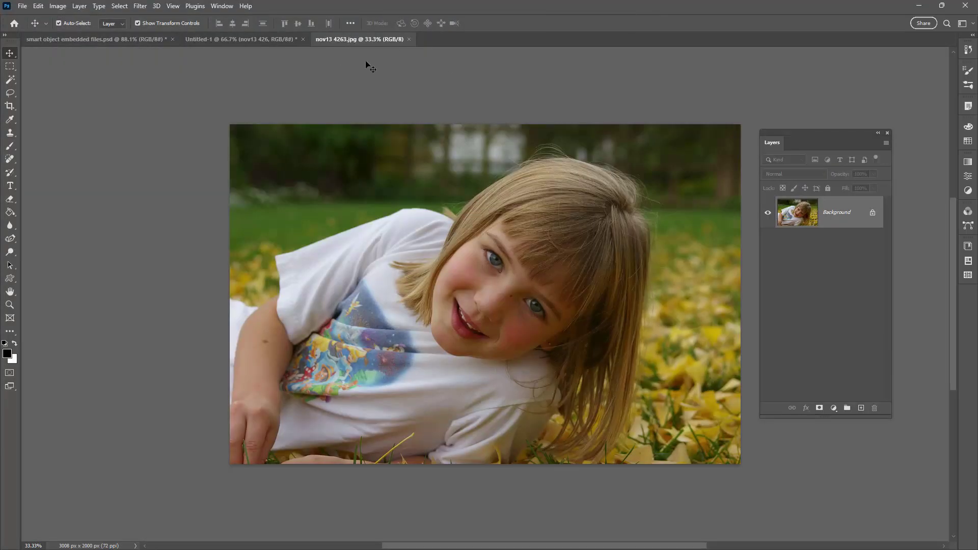
pyautogui.click(409, 39)
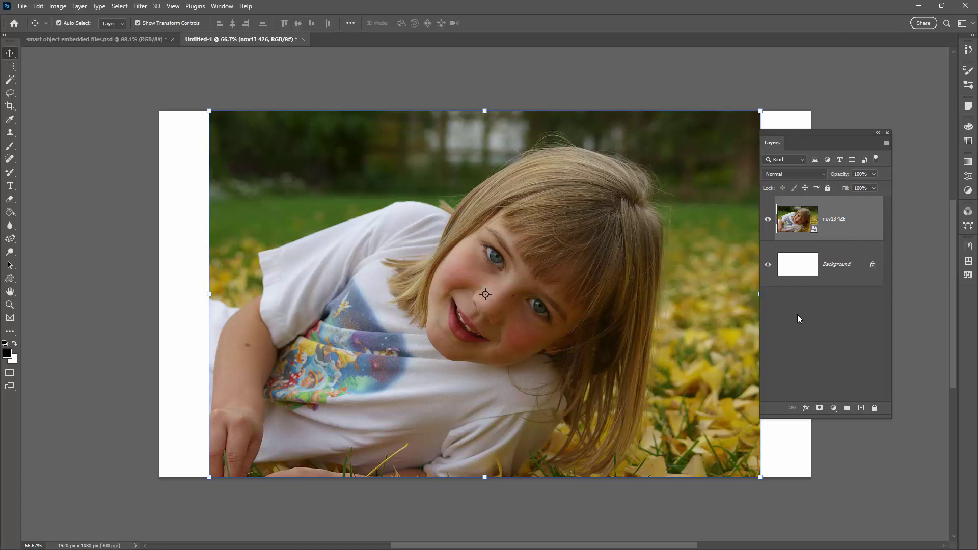
# - Open nov13 426.jpg and drag its Background layer into Untitled-1 as Layer 1
pyautogui.click(20, 6)
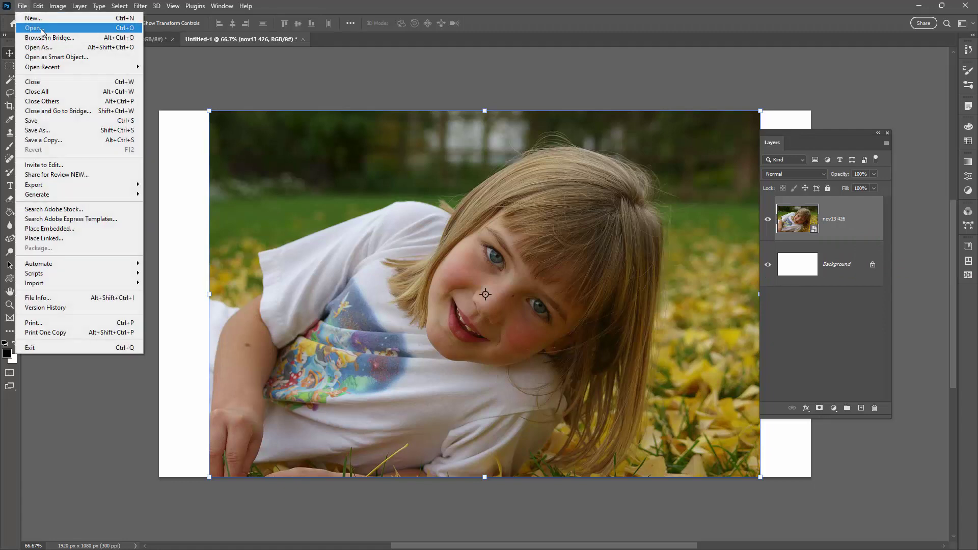
pyautogui.click(36, 27)
pyautogui.click(204, 94)
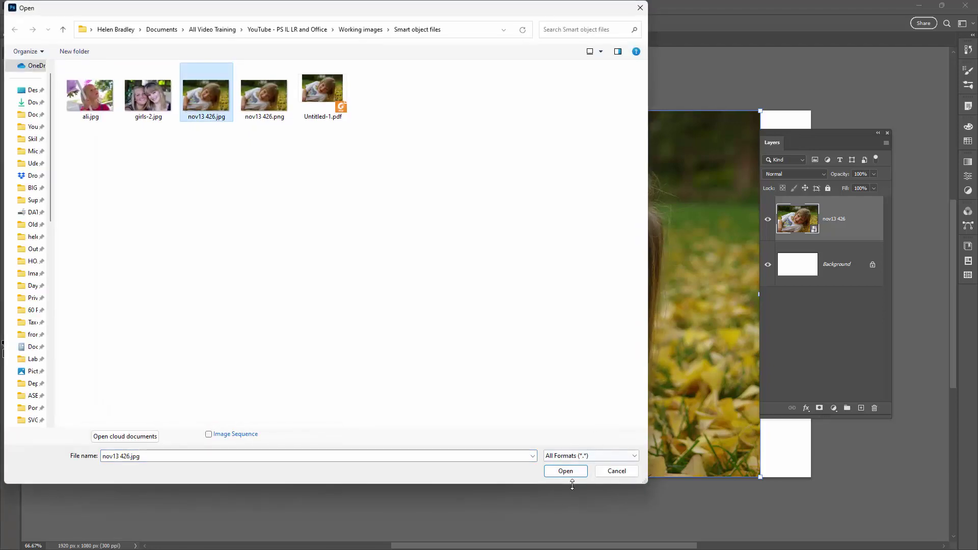
pyautogui.click(565, 471)
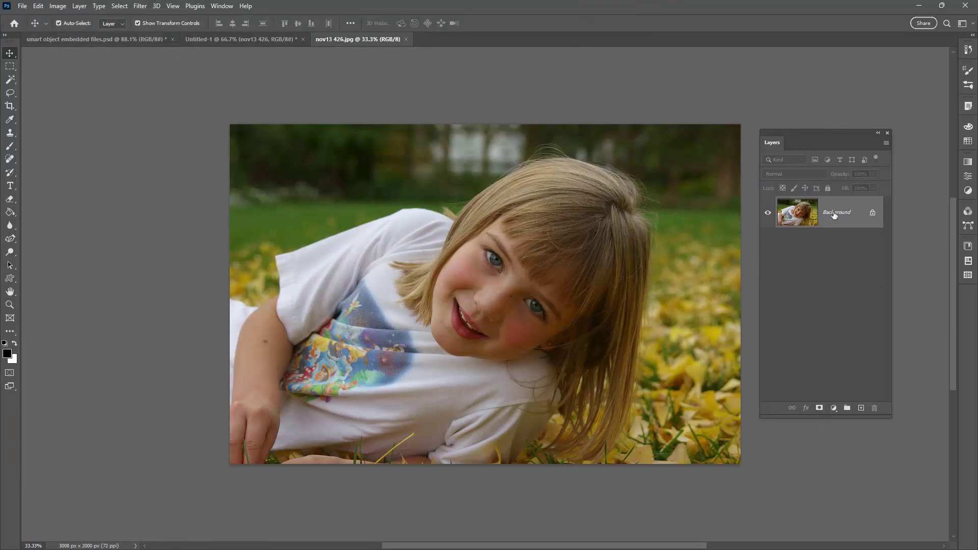
pyautogui.moveTo(838, 215); pyautogui.dragTo(444, 287)
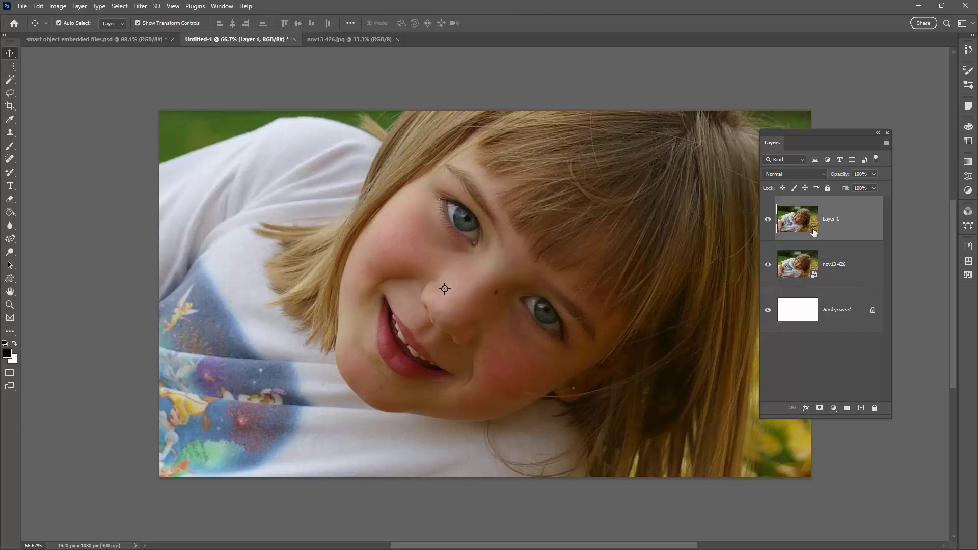
# - Convert Layer 1 to a smart object, then open and close its Layer 12.psb contents
pyautogui.rightClick(837, 232)
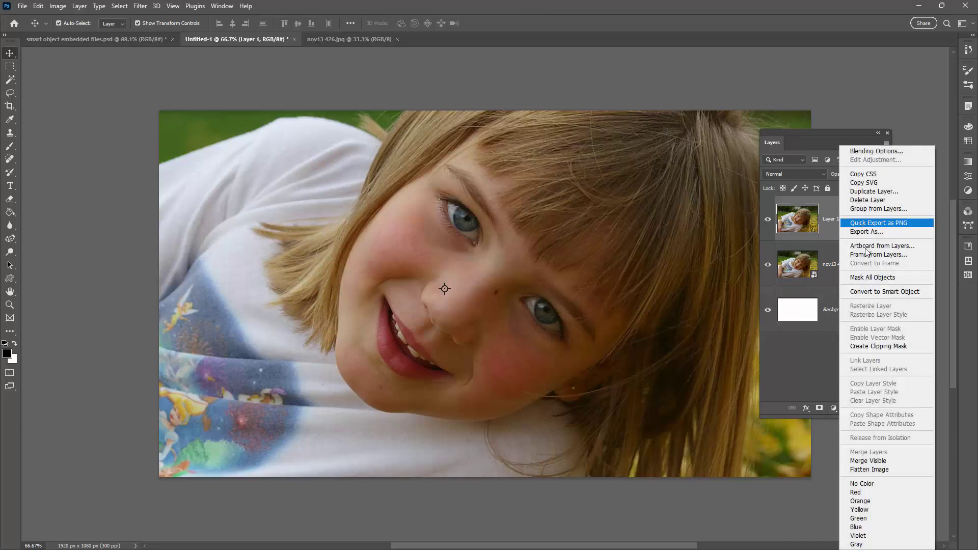
pyautogui.click(863, 292)
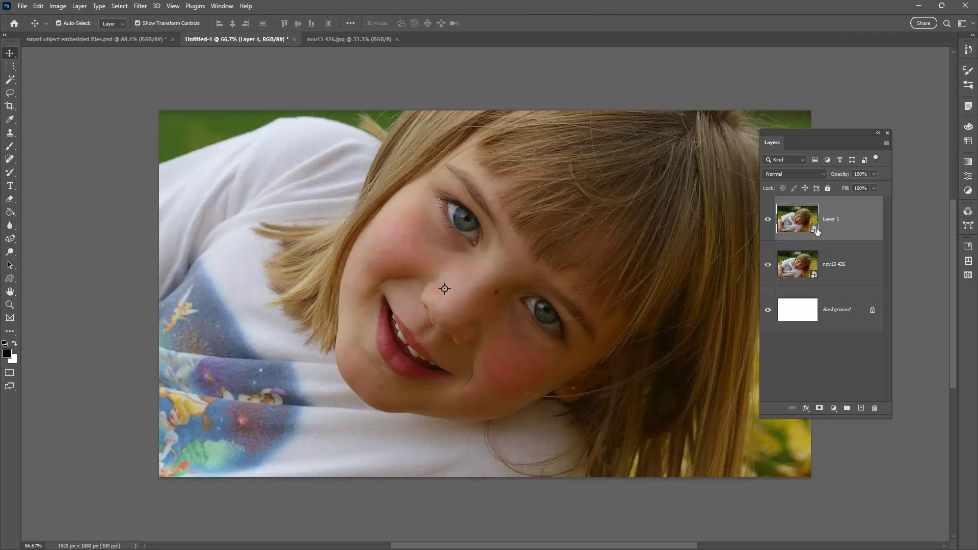
pyautogui.doubleClick(797, 219)
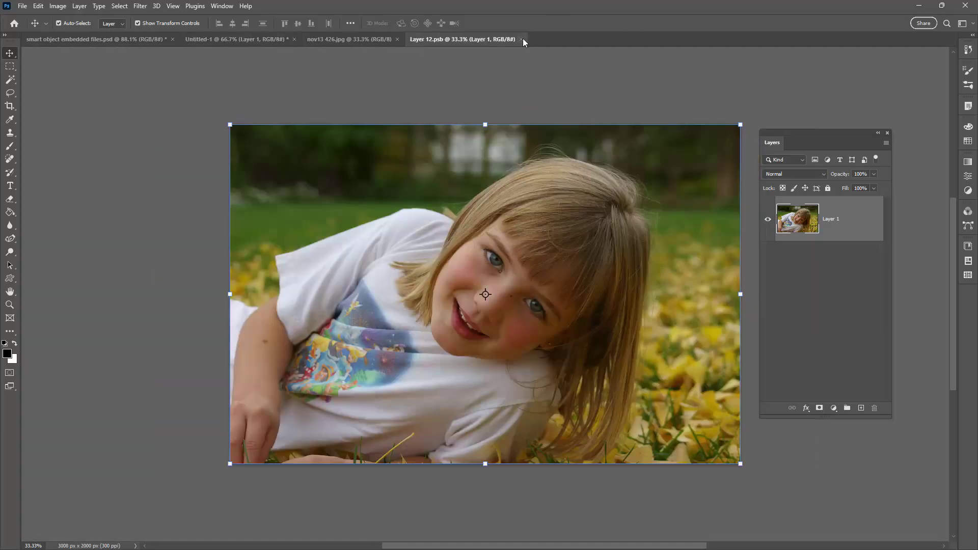
pyautogui.click(520, 39)
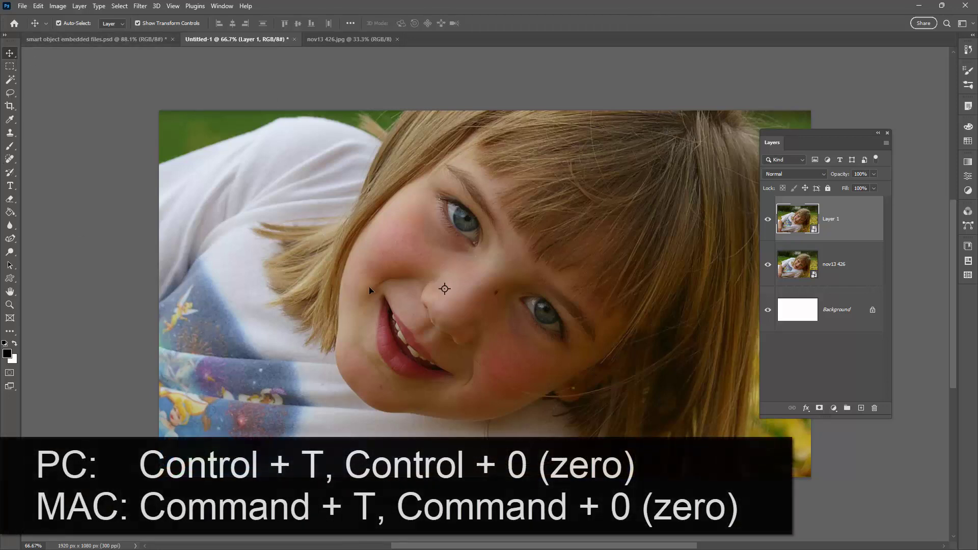
# - Scale Layer 1 to 53.61% and align its right edge with the canvas frame
pyautogui.hotkey('ctrl', 't')
pyautogui.hotkey('ctrl', '0')
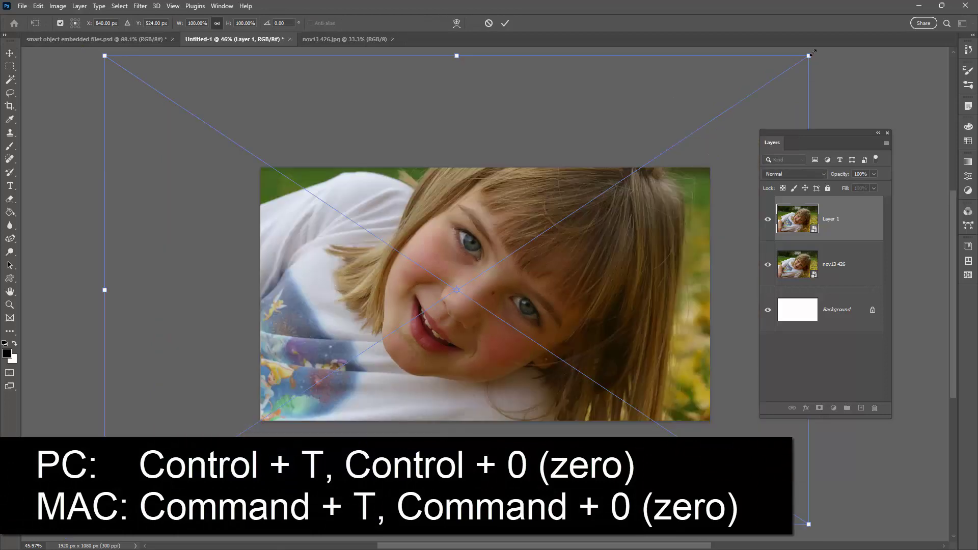
pyautogui.moveTo(809, 55); pyautogui.dragTo(670, 206)
pyautogui.moveTo(604, 221); pyautogui.dragTo(633, 224)
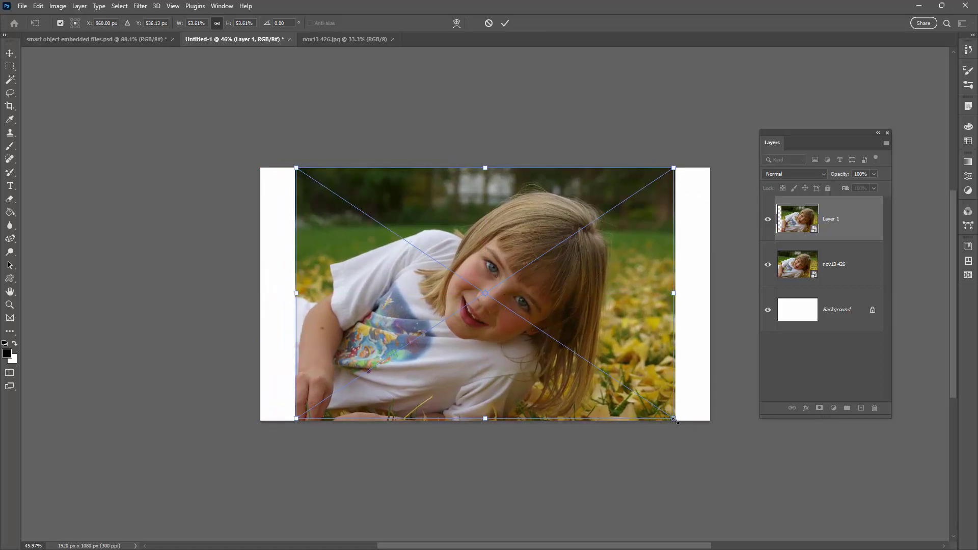
pyautogui.moveTo(676, 420); pyautogui.dragTo(679, 421)
pyautogui.click(505, 23)
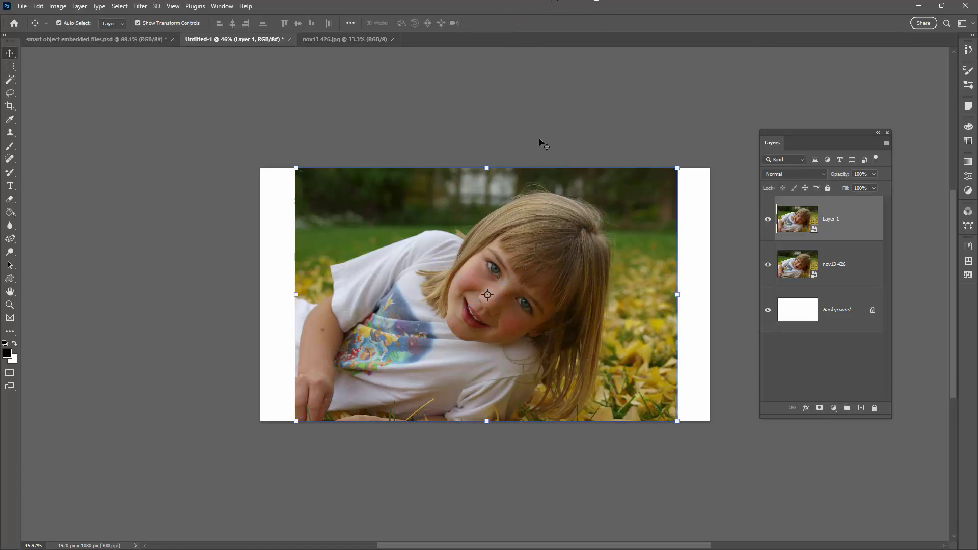
# - Open and close Layer 1's Layer 12.psb contents, then deselect the layer
pyautogui.doubleClick(812, 226)
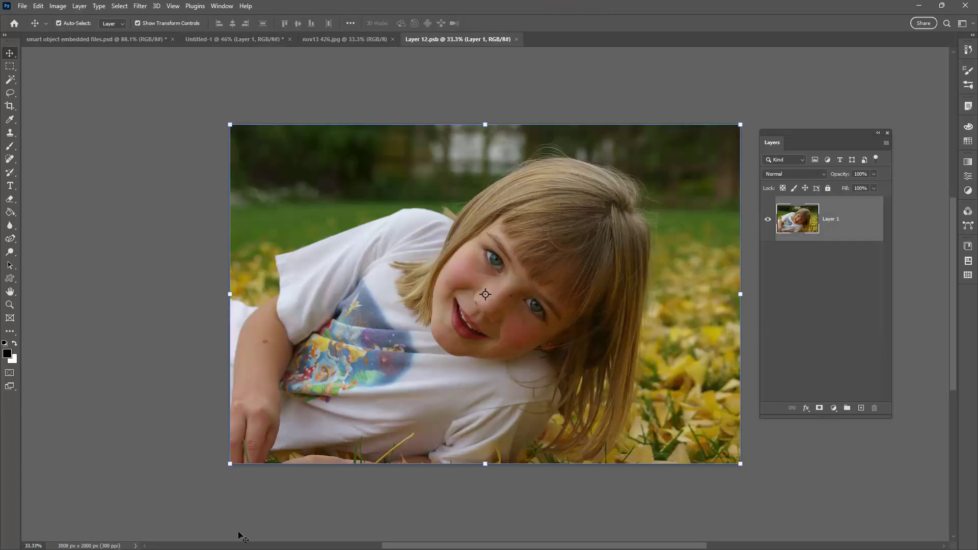
pyautogui.click(516, 39)
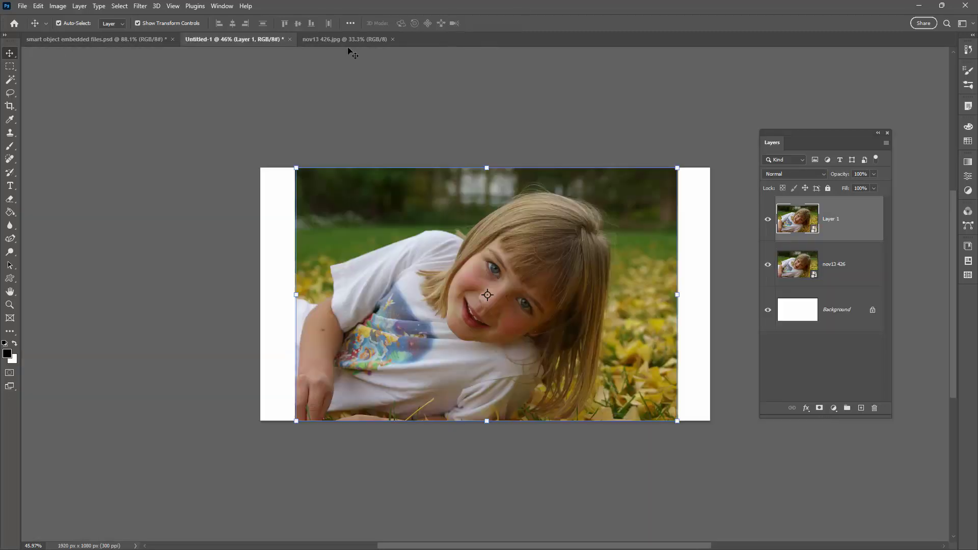
pyautogui.click(686, 375)
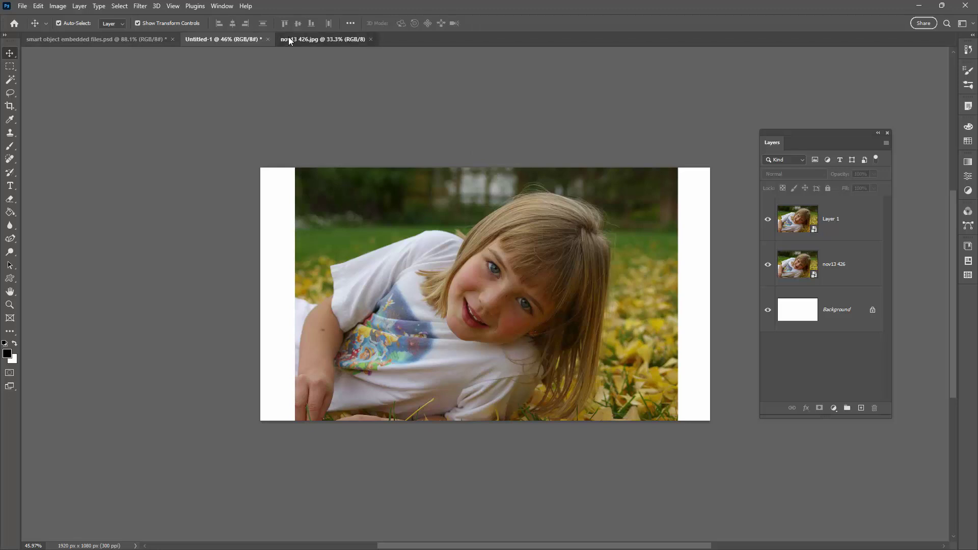
# - Copy the nov13 426 photo into Untitled-1 as Layer 2, scaled to about 54% to fit
pyautogui.click(323, 39)
pyautogui.moveTo(836, 211); pyautogui.dragTo(537, 270)
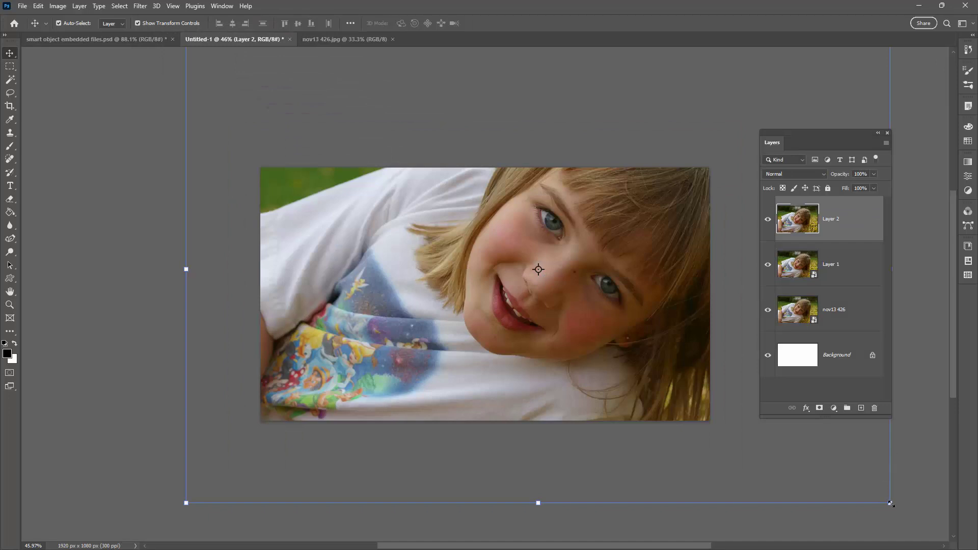
pyautogui.moveTo(891, 504); pyautogui.dragTo(677, 421)
pyautogui.click(504, 22)
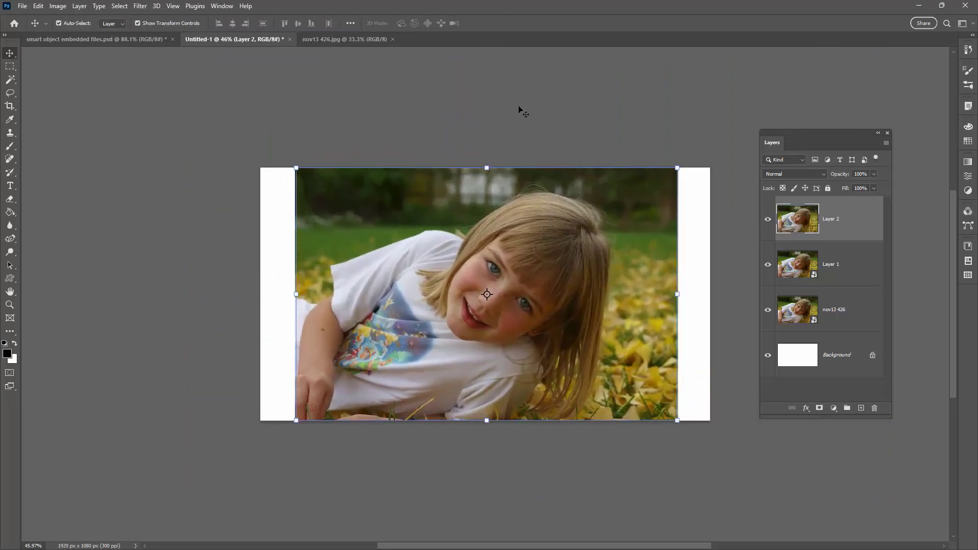
pyautogui.rightClick(855, 225)
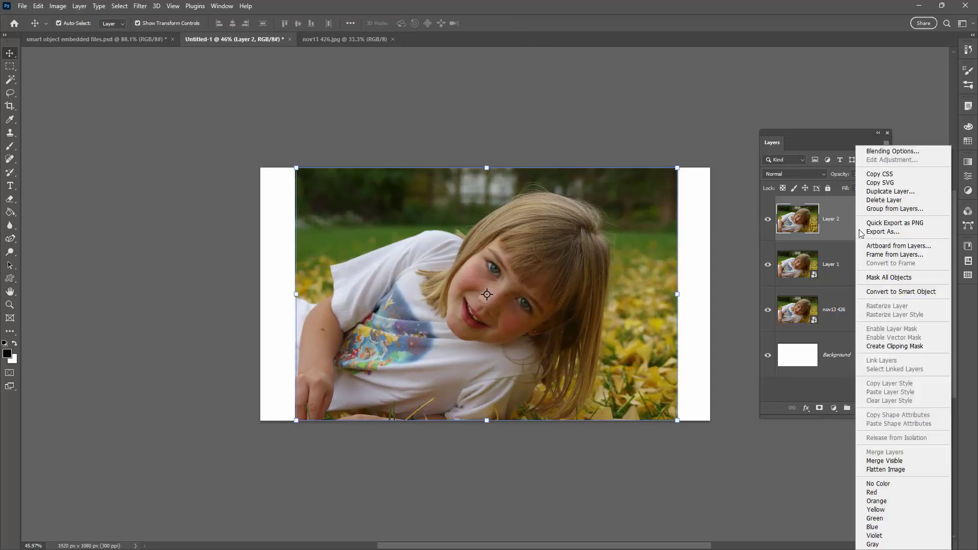
# - Convert Layer 2 to a smart object, open its Layer 2.psb contents, and return to Untitled-1
pyautogui.click(890, 292)
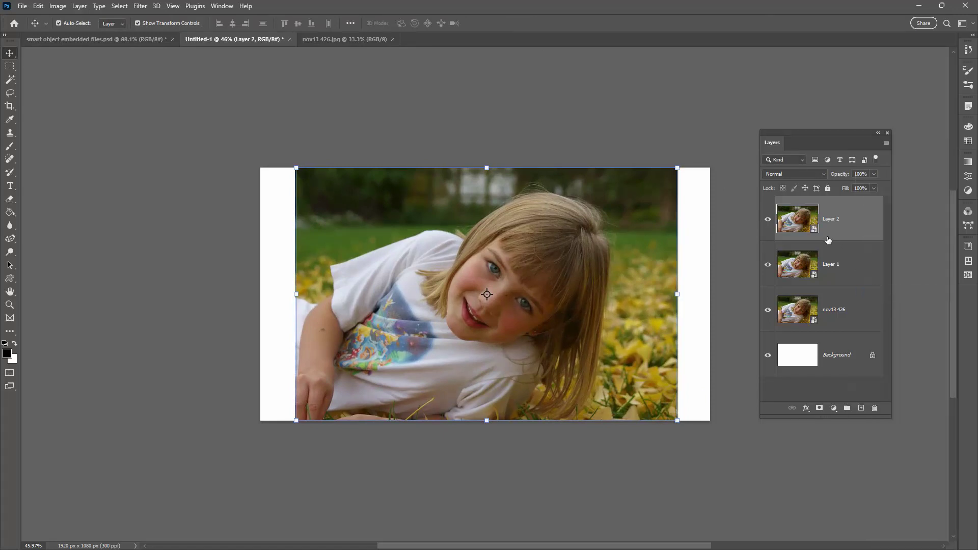
pyautogui.doubleClick(801, 225)
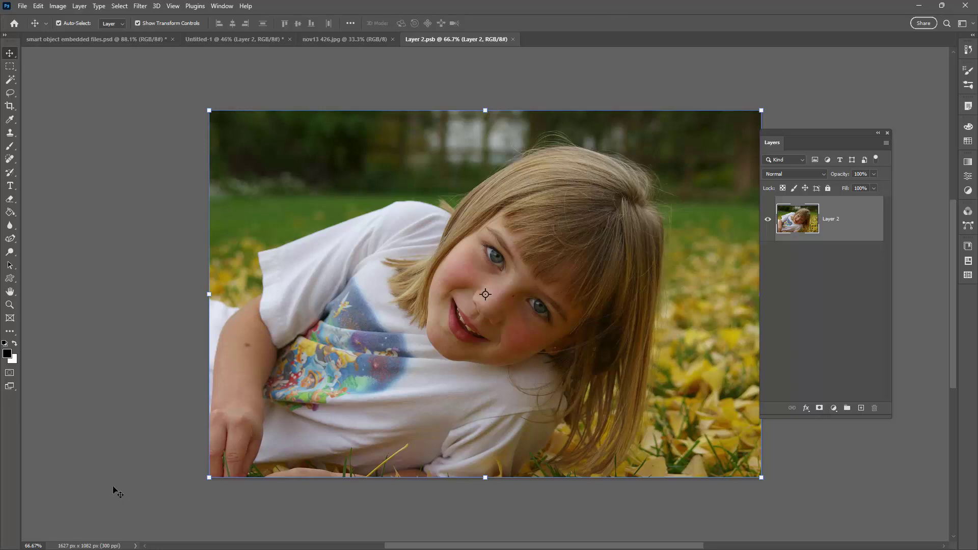
pyautogui.click(257, 42)
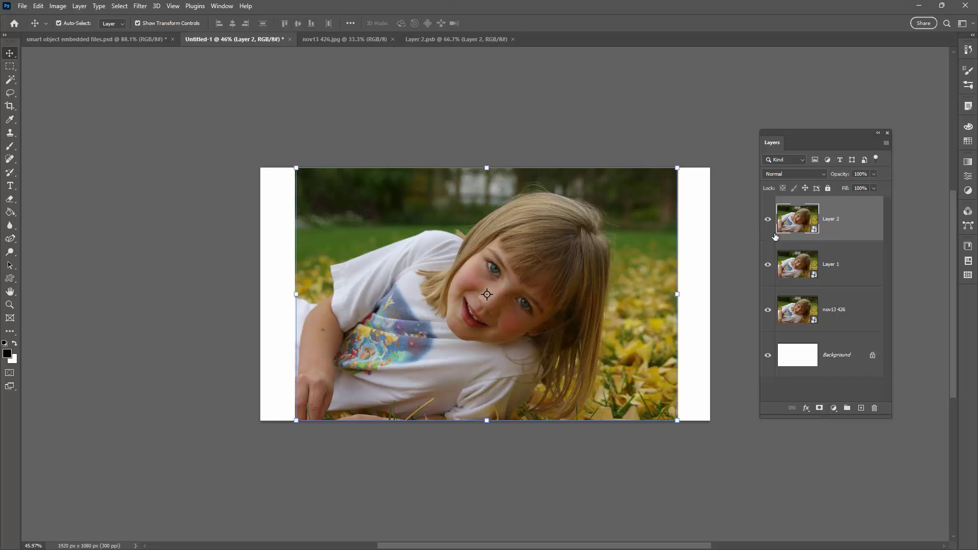
# - Hide Layer 2, Layer 1 and nov13 426, then embed nov13 426.jpg and open its contents
pyautogui.moveTo(768, 219); pyautogui.dragTo(769, 324)
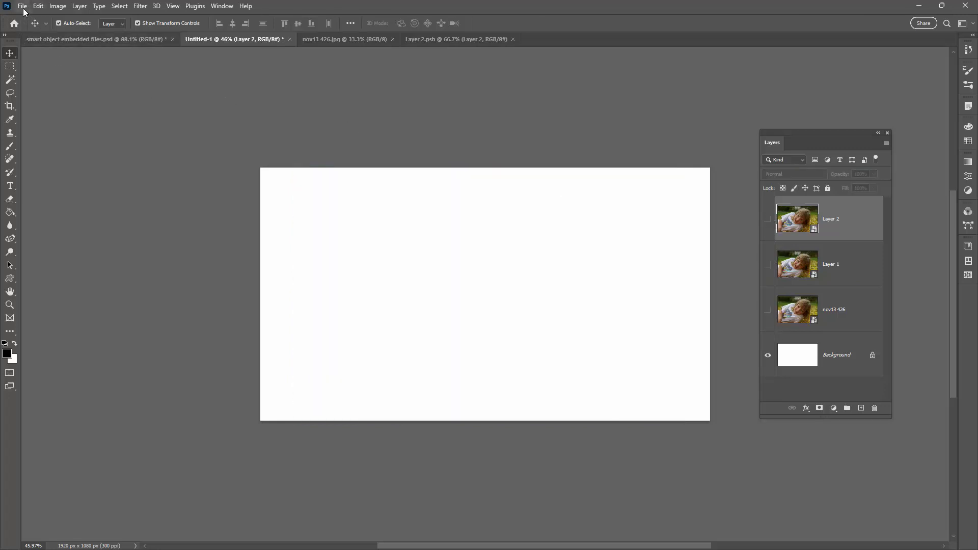
pyautogui.click(24, 8)
pyautogui.click(105, 230)
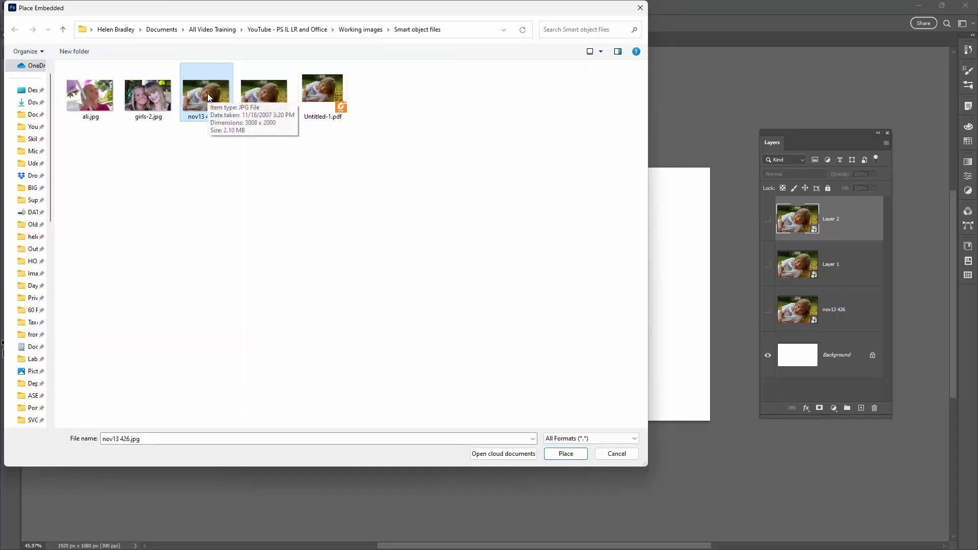
pyautogui.click(574, 459)
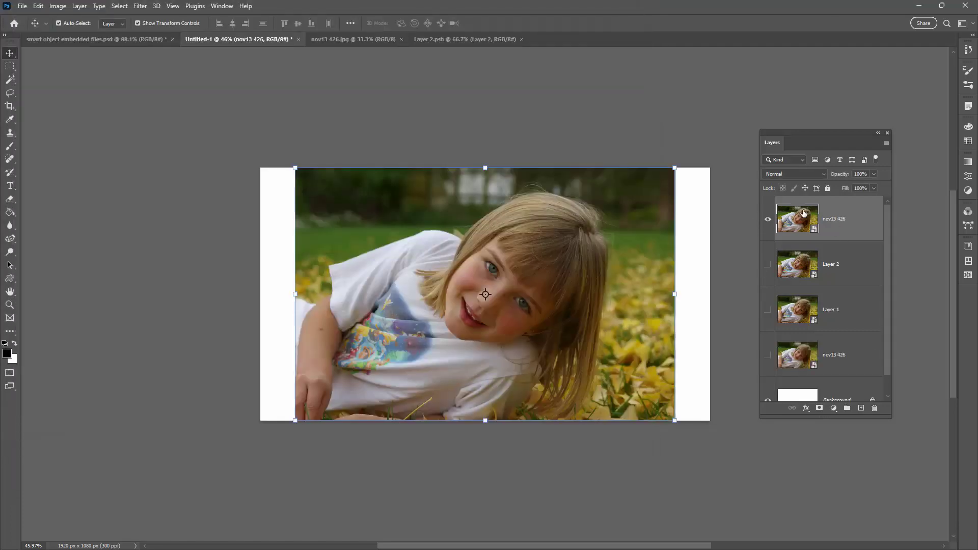
pyautogui.doubleClick(816, 230)
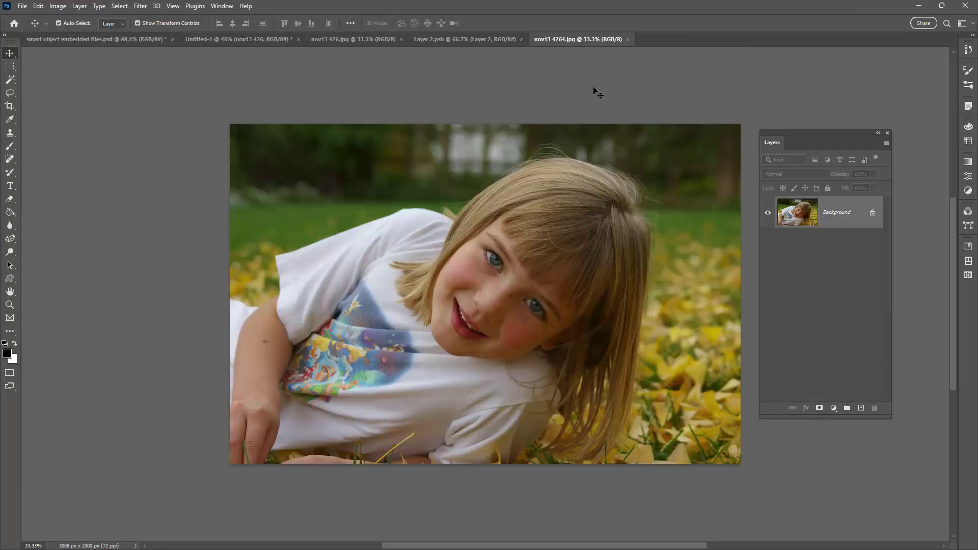
# - Close the JPG contents, rasterize the top nov13 426 layer, and convert it back to a smart object
pyautogui.click(628, 40)
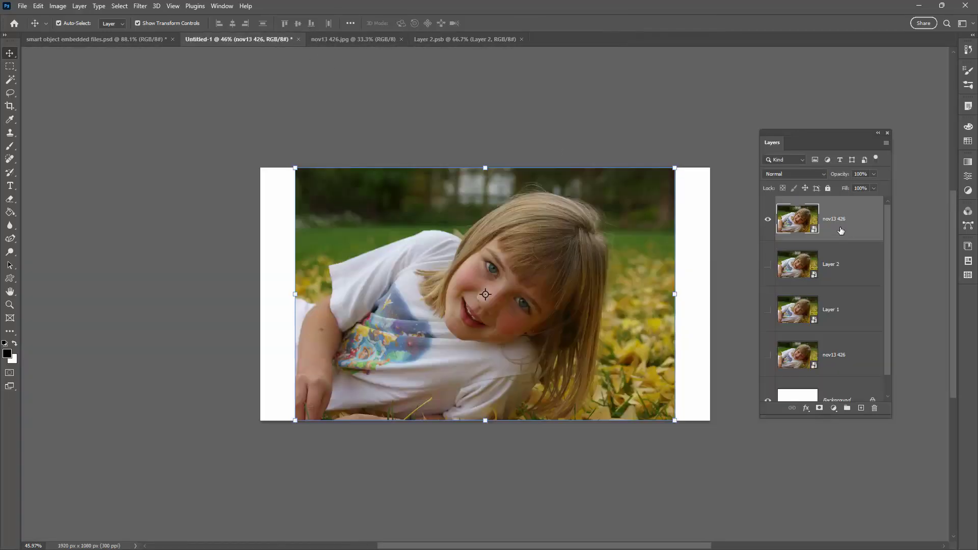
pyautogui.rightClick(842, 231)
pyautogui.click(872, 329)
pyautogui.rightClick(829, 230)
pyautogui.click(860, 299)
# - Open and close the nov13 4261.psb contents, then deselect the layer
pyautogui.doubleClick(816, 229)
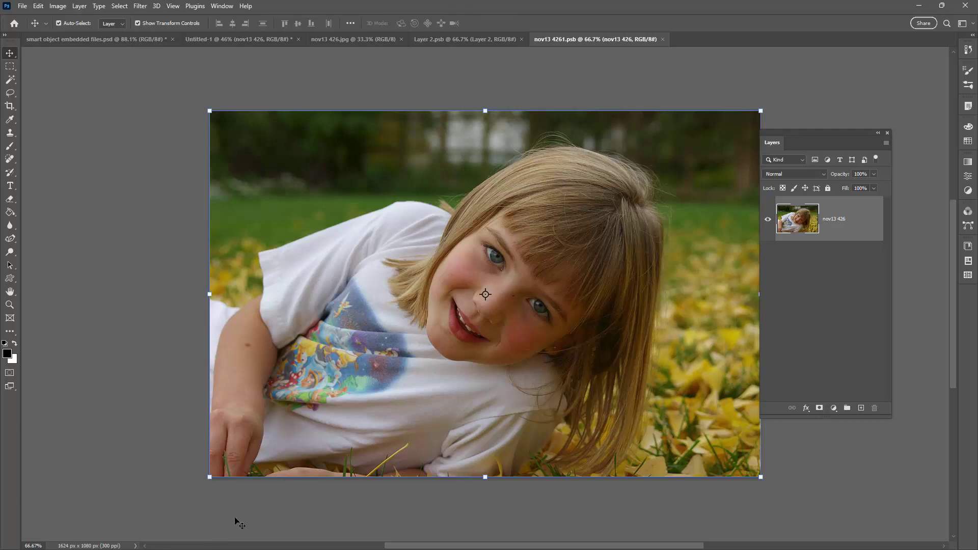
pyautogui.click(662, 39)
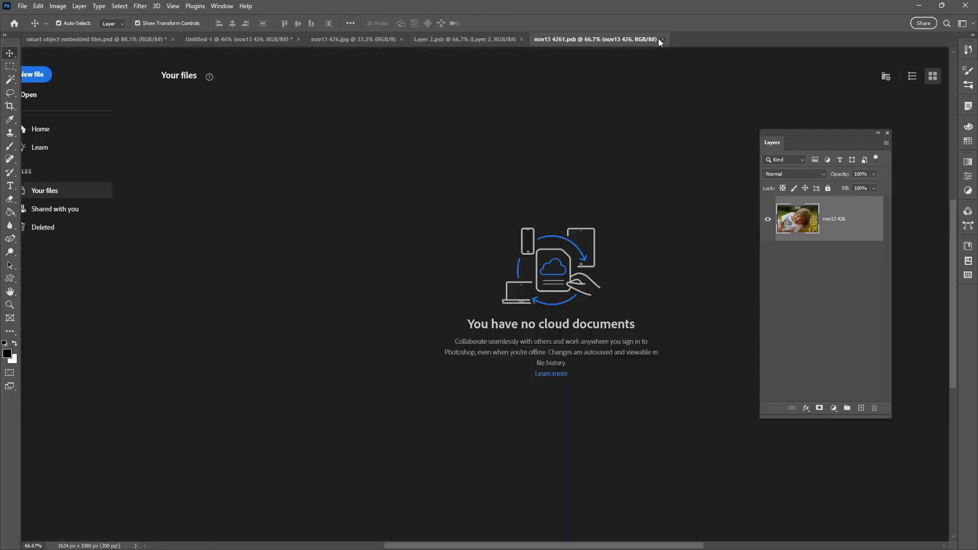
pyautogui.click(195, 332)
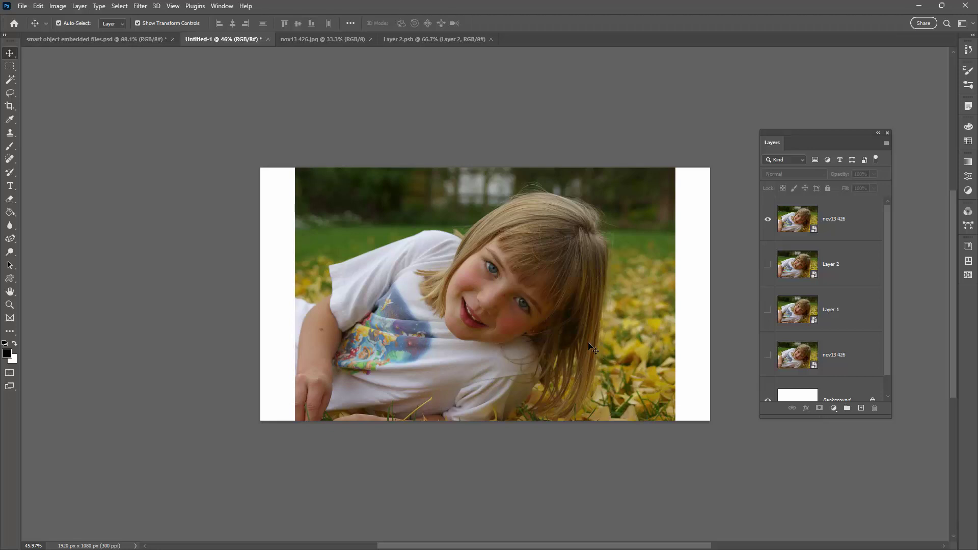
# - Create a blank Letter print document, 11 × 8.5 in landscape at 300 ppi
pyautogui.click(22, 6)
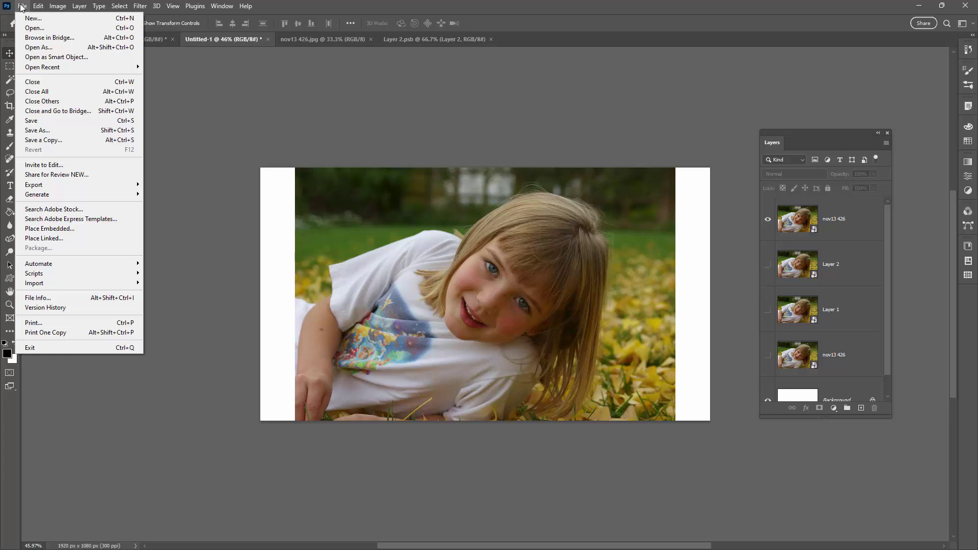
pyautogui.click(33, 17)
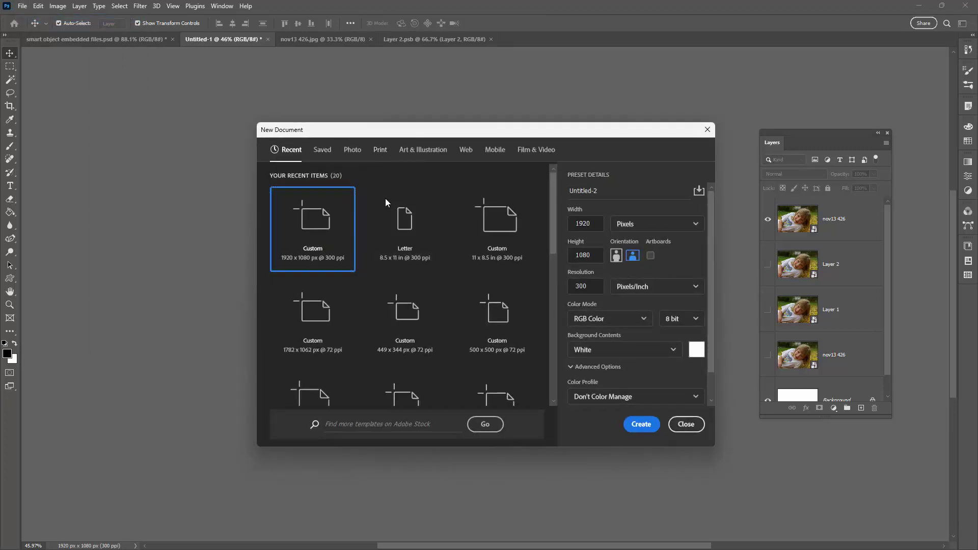
pyautogui.click(380, 149)
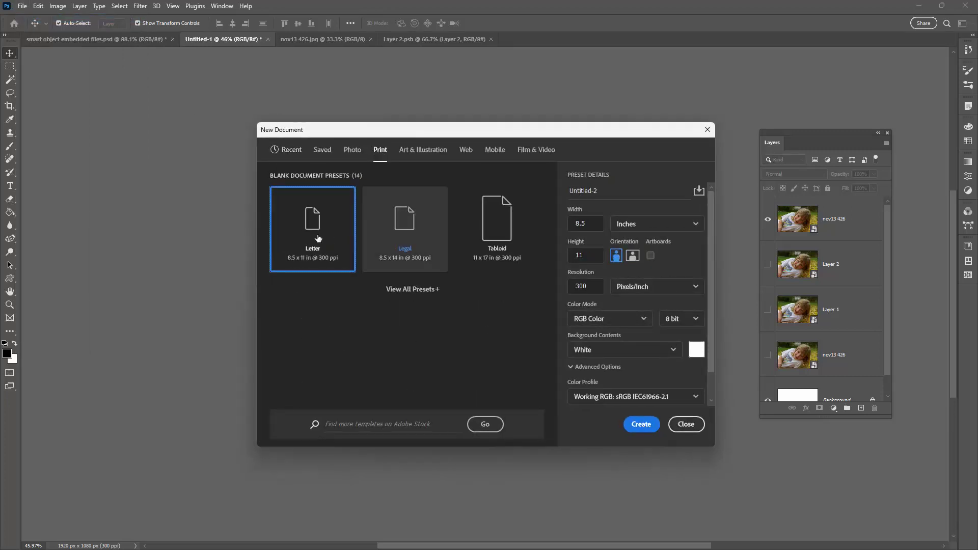
pyautogui.click(632, 255)
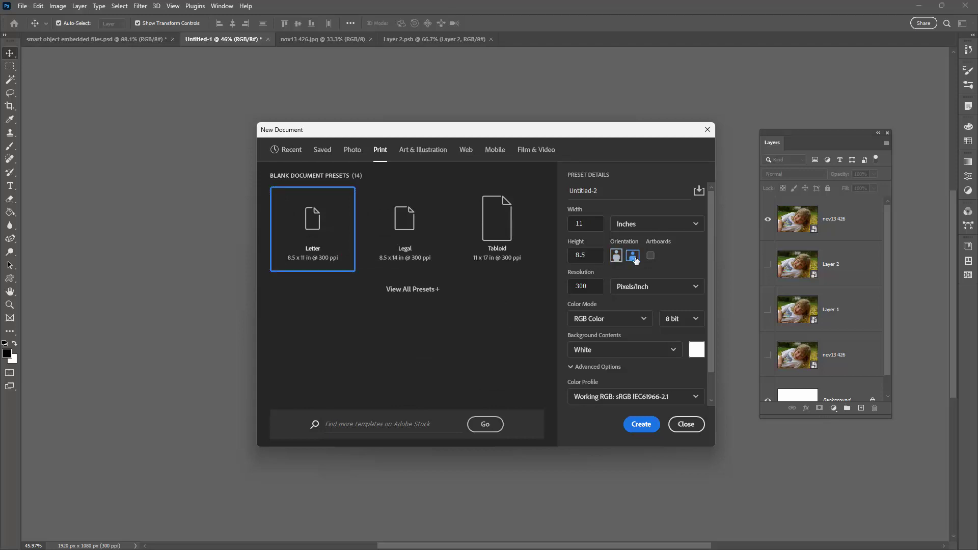
pyautogui.click(638, 423)
pyautogui.click(22, 6)
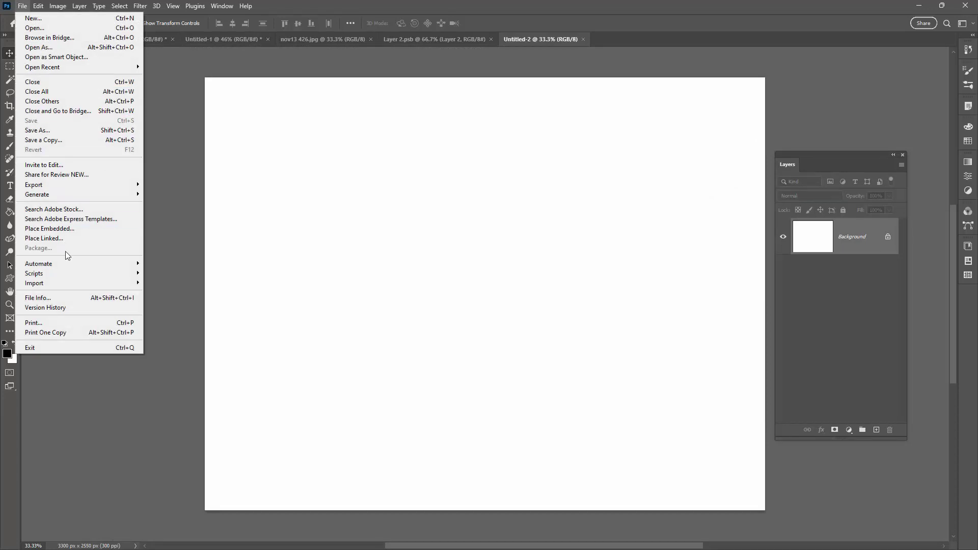
# - Embed girls-2.jpg in Untitled-2, shrink it, and place it in the top-left corner
pyautogui.click(61, 228)
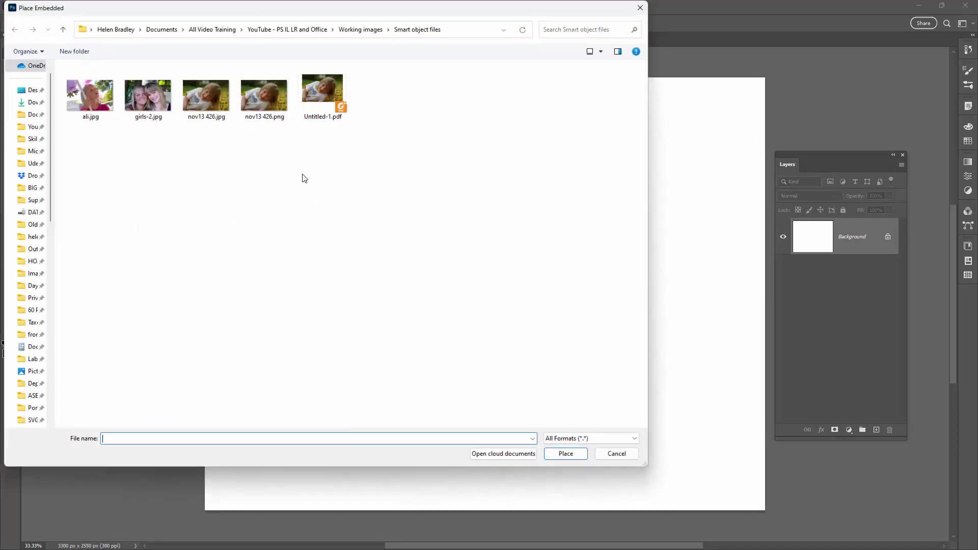
pyautogui.doubleClick(152, 99)
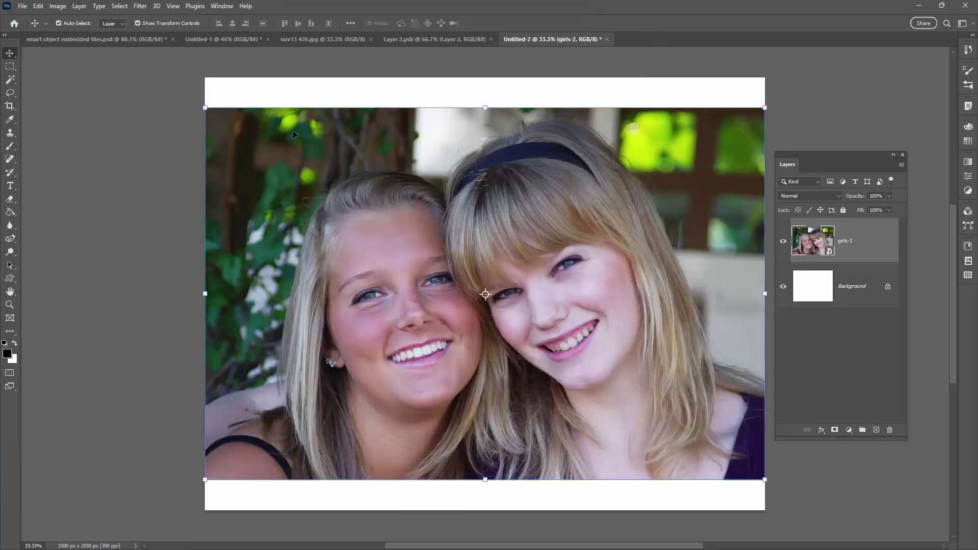
pyautogui.moveTo(764, 108); pyautogui.dragTo(451, 376)
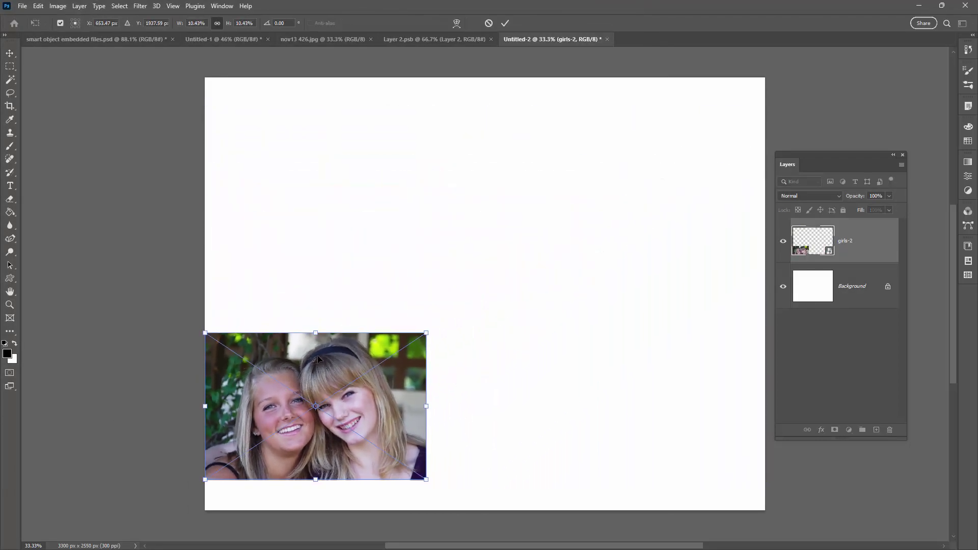
pyautogui.moveTo(317, 362); pyautogui.dragTo(325, 112)
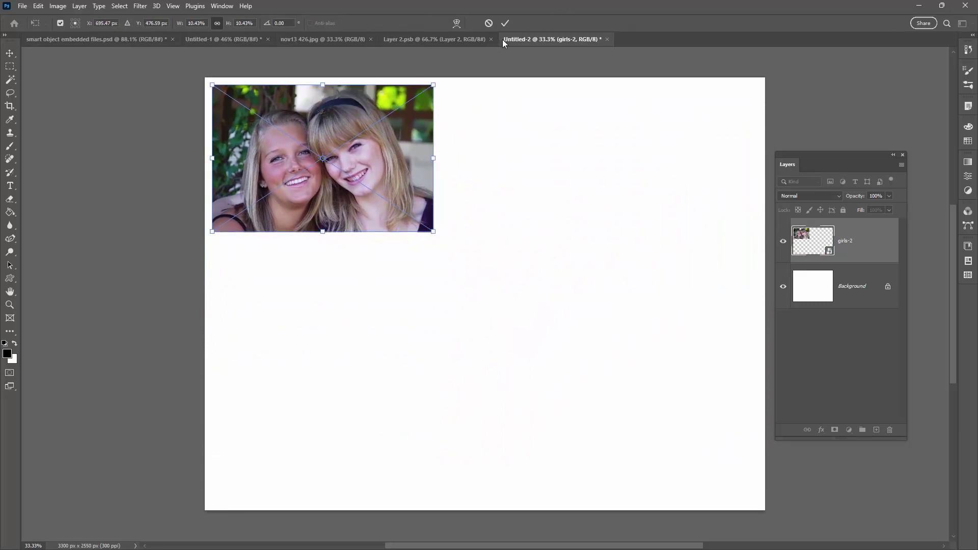
pyautogui.click(505, 23)
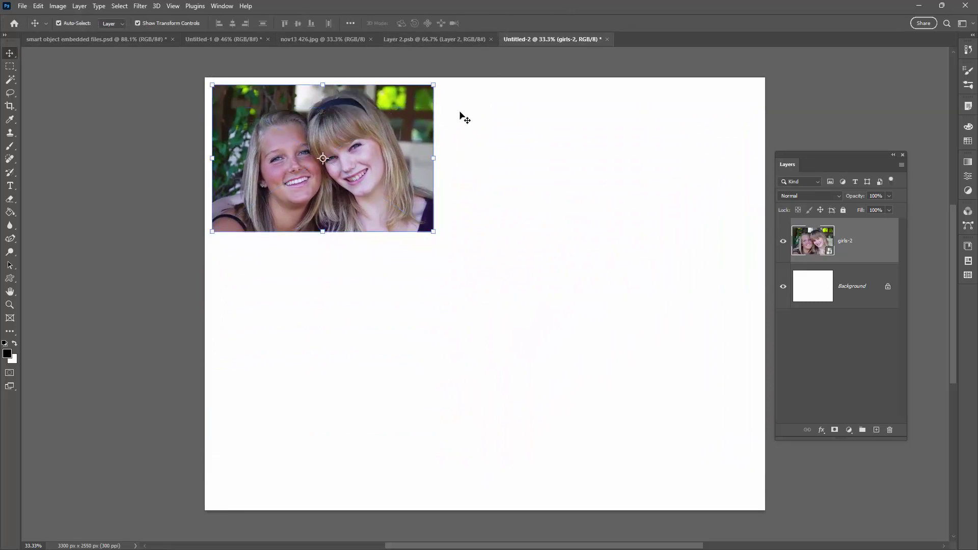
# - Duplicate the girls-2 photo below the original and into the top-right, enlarging the top-right copy
pyautogui.moveTo(410, 169); pyautogui.dragTo(410, 327)
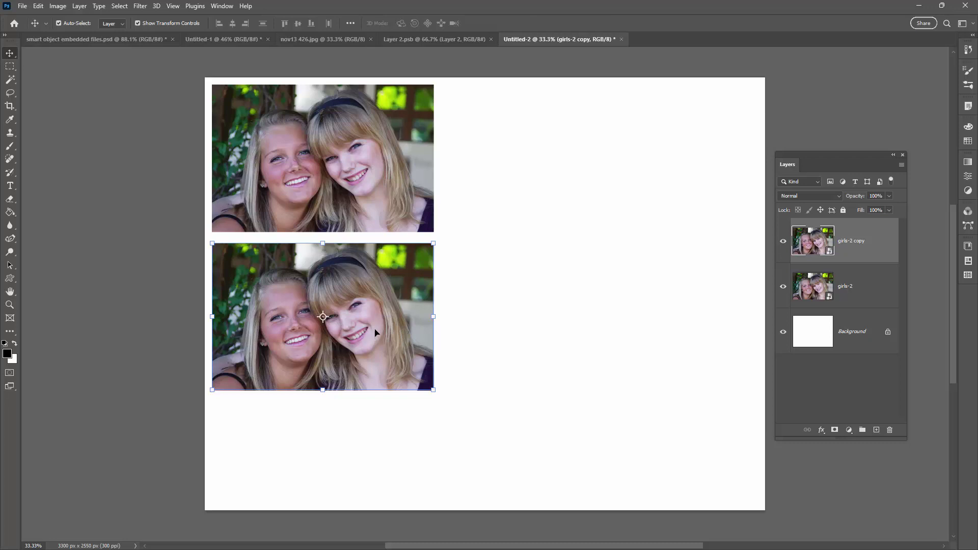
pyautogui.moveTo(362, 321); pyautogui.dragTo(594, 163)
pyautogui.moveTo(667, 233); pyautogui.dragTo(744, 323)
pyautogui.moveTo(600, 188); pyautogui.dragTo(617, 419)
pyautogui.press('Return')
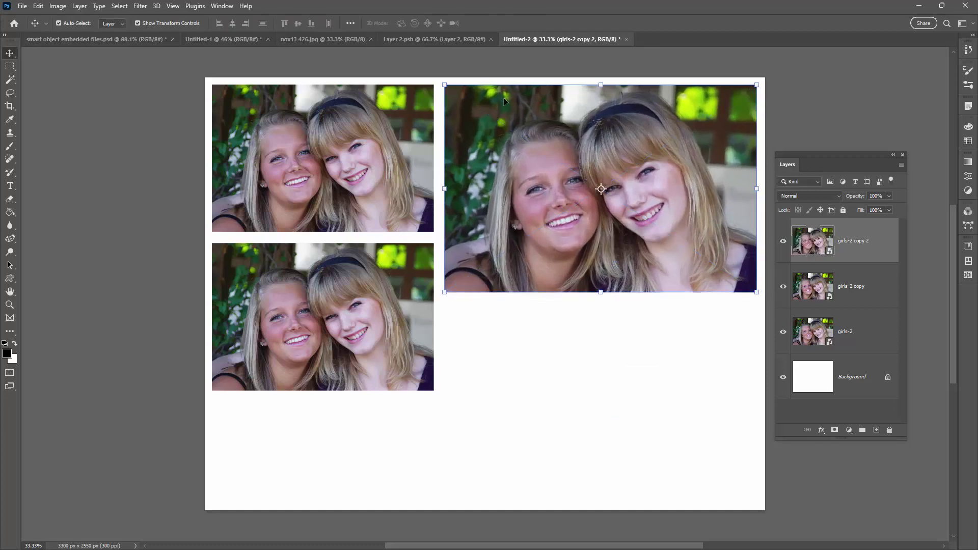
# - Move the lower-left copy toward the bottom centre and add a smaller bottom-right copy
pyautogui.moveTo(336, 306); pyautogui.dragTo(383, 314)
pyautogui.moveTo(359, 365); pyautogui.dragTo(592, 423)
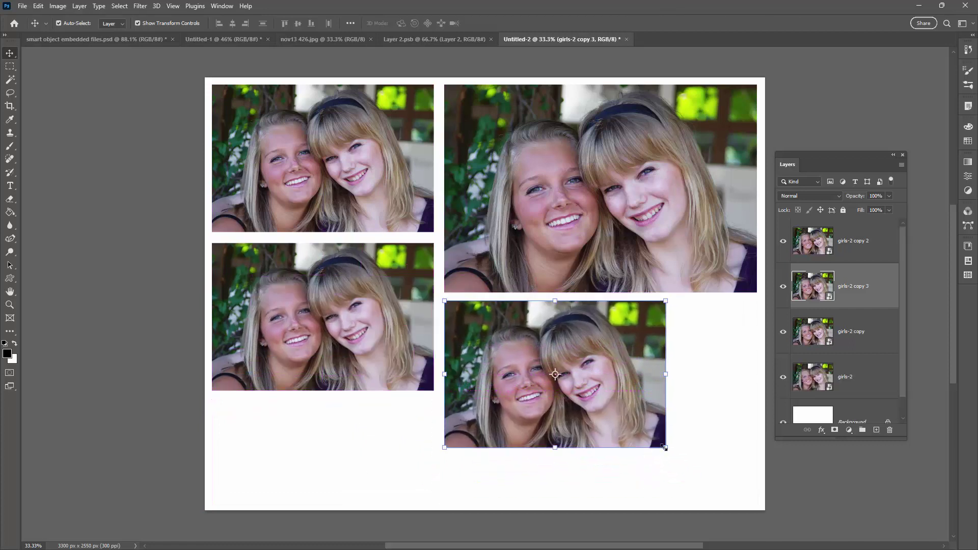
pyautogui.hotkey('ctrl', 't')
pyautogui.moveTo(666, 448); pyautogui.dragTo(547, 369)
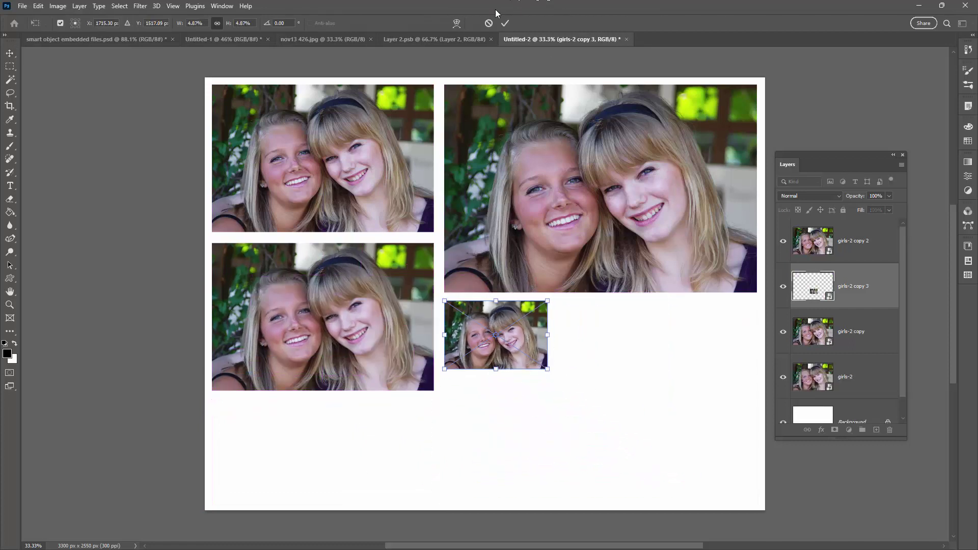
pyautogui.click(505, 23)
pyautogui.click(595, 437)
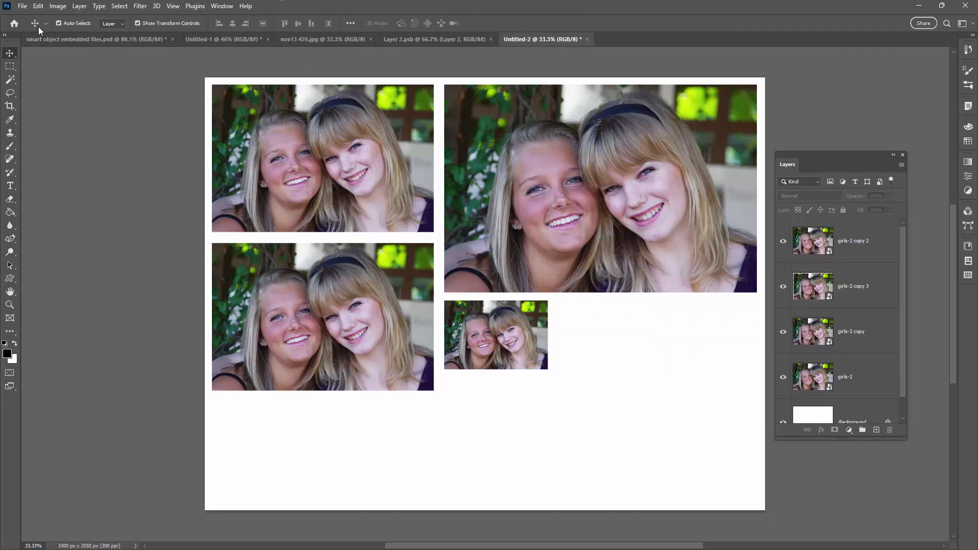
# - Save the layout as print layout.psd
pyautogui.click(23, 6)
pyautogui.click(28, 121)
pyautogui.write('print layout')
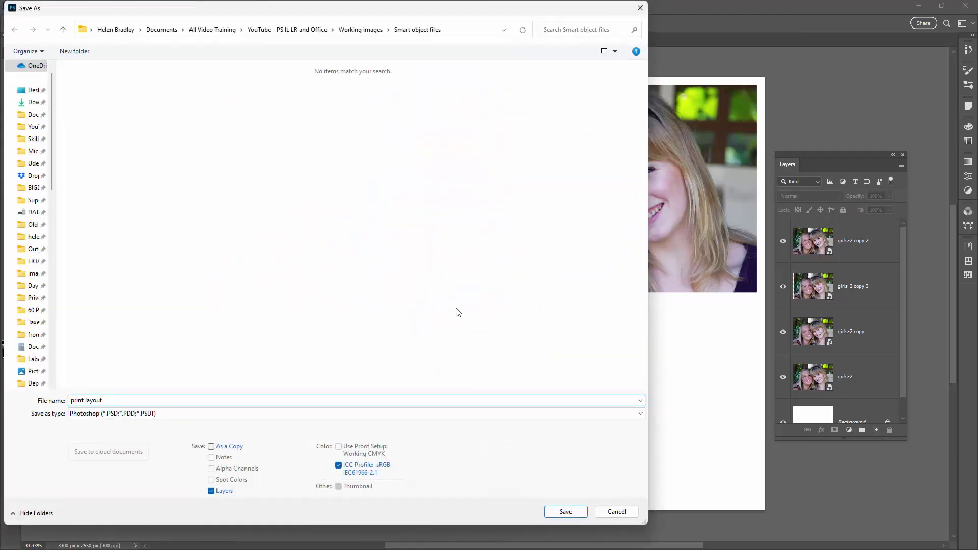
pyautogui.press('Return')
pyautogui.click(559, 169)
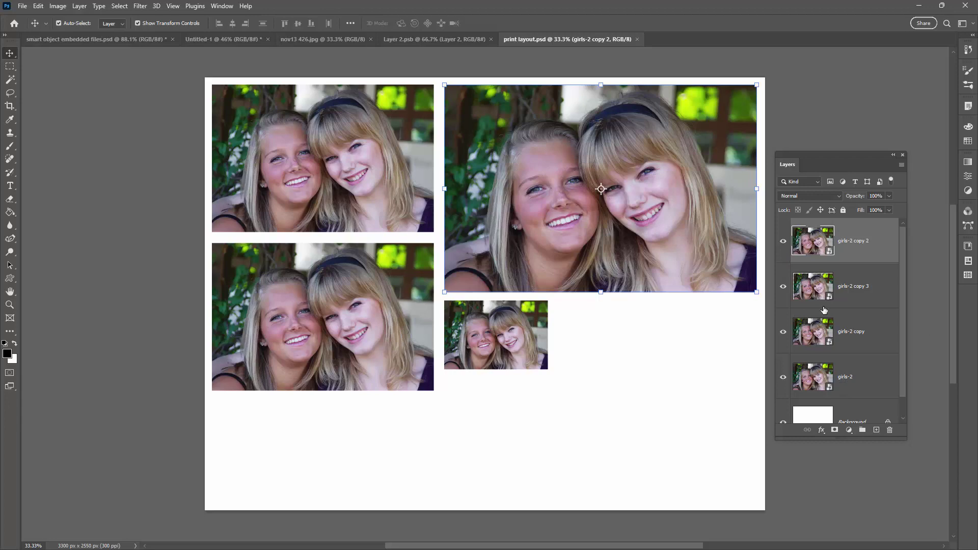
# - Open the girls-2 copy 2 contents and embed nov13 426.jpg as a layer inside them
pyautogui.doubleClick(827, 253)
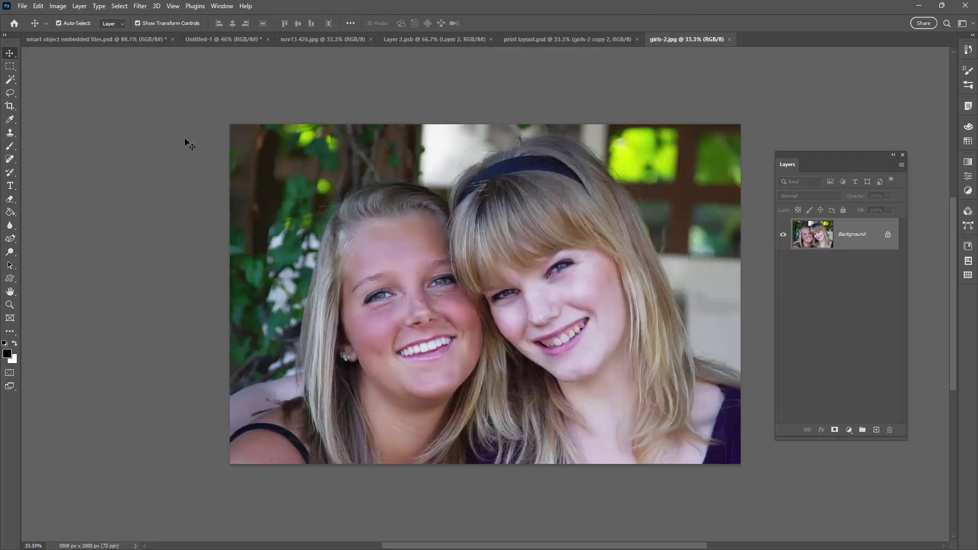
pyautogui.click(22, 5)
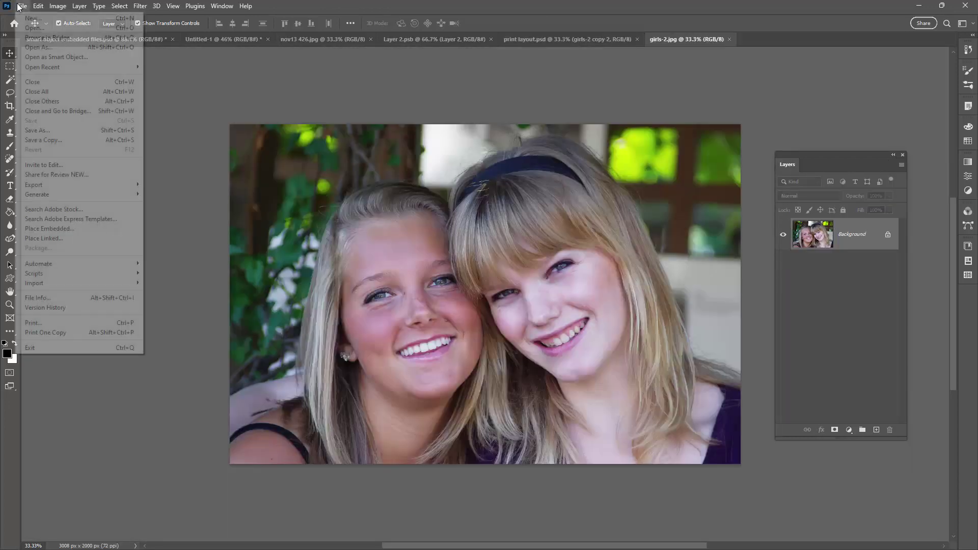
pyautogui.click(49, 228)
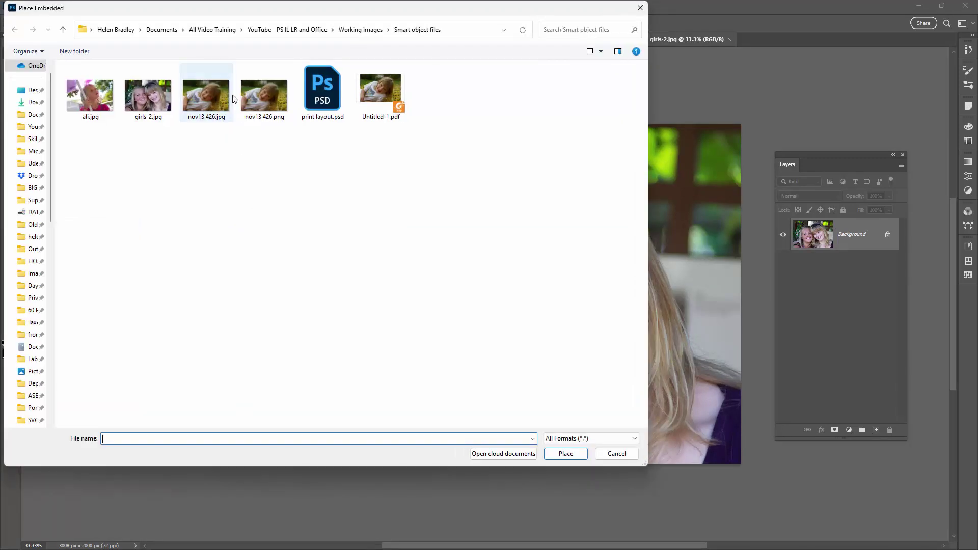
pyautogui.click(215, 97)
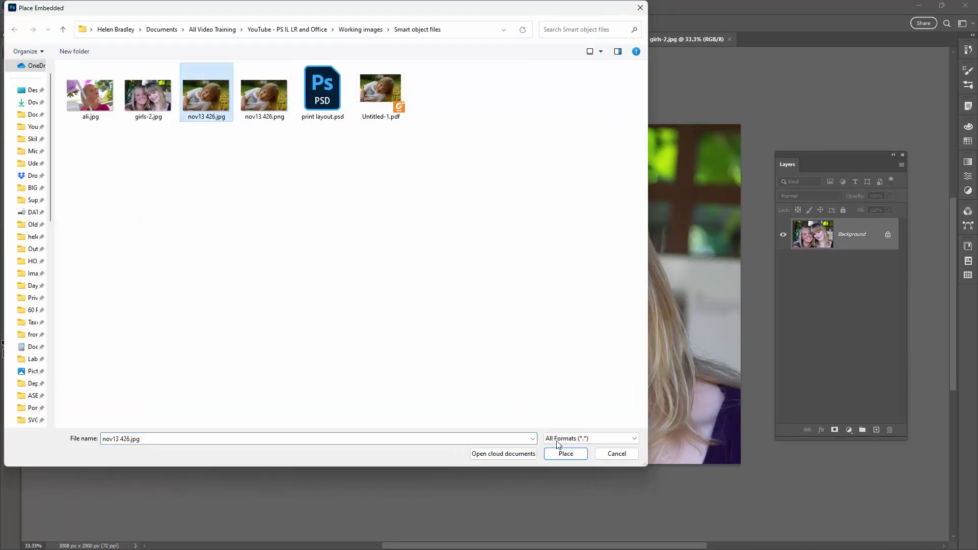
pyautogui.click(566, 453)
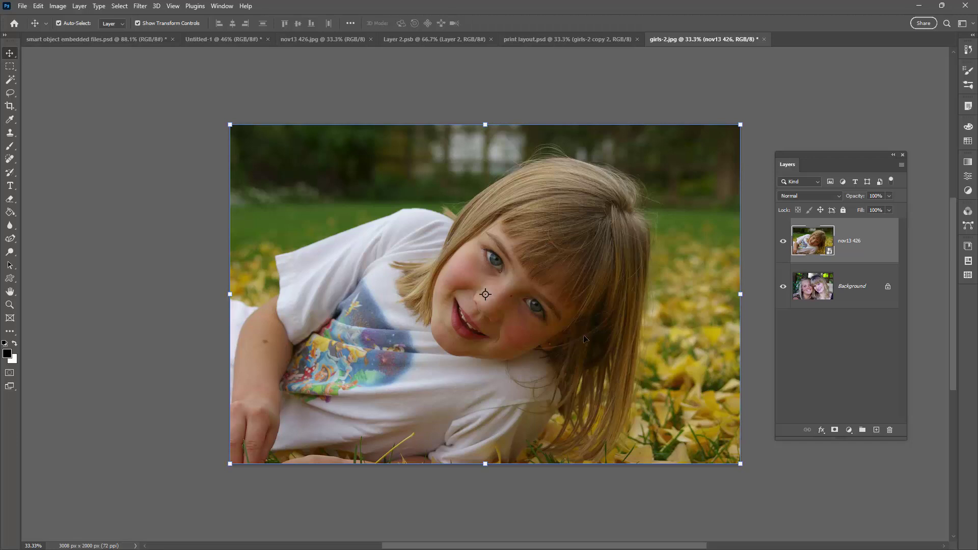
# - Close the edited contents, saving them as girls-2.psb in Large Document Format
pyautogui.click(764, 39)
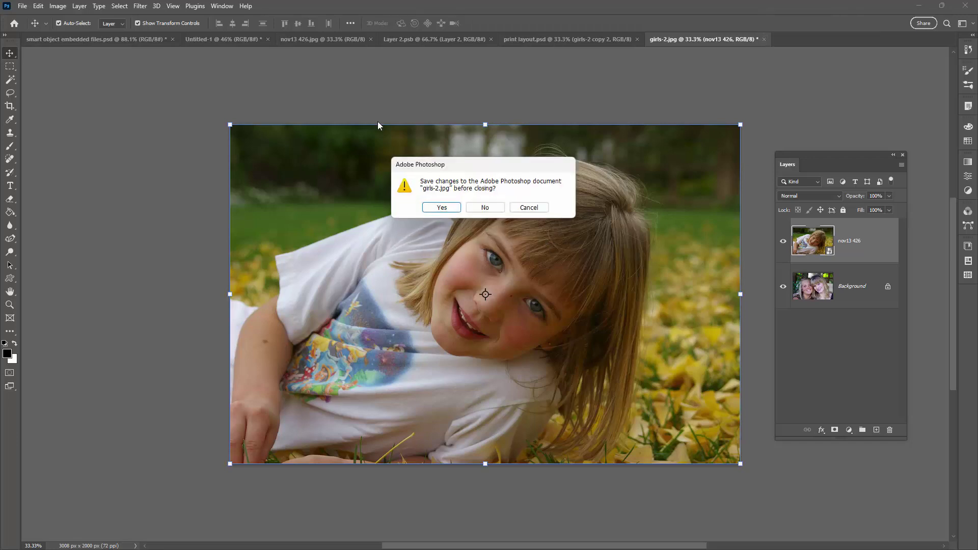
pyautogui.click(439, 207)
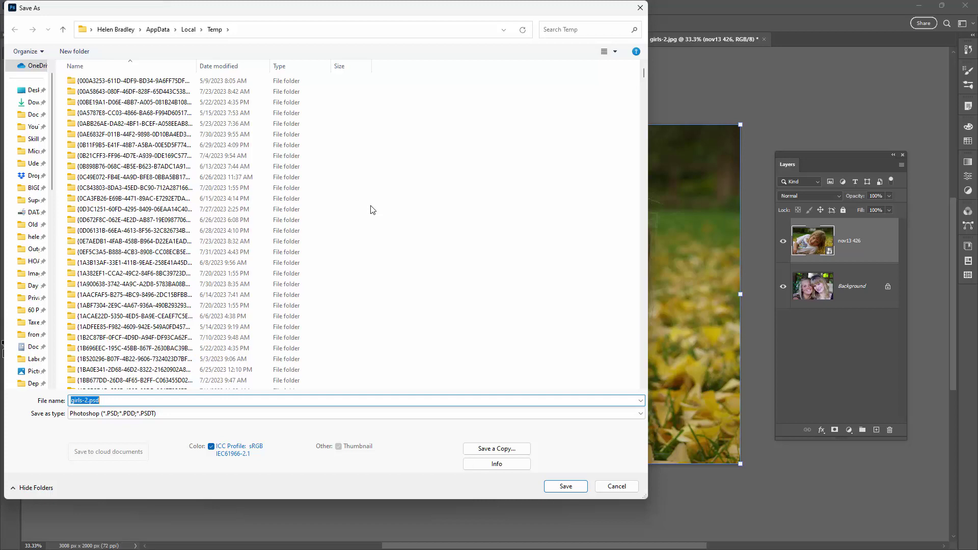
pyautogui.click(159, 418)
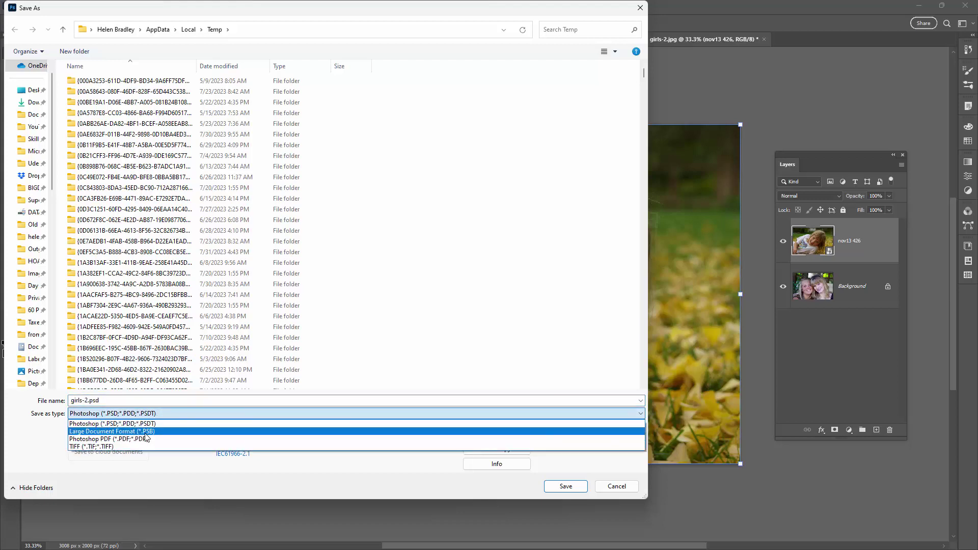
pyautogui.click(146, 431)
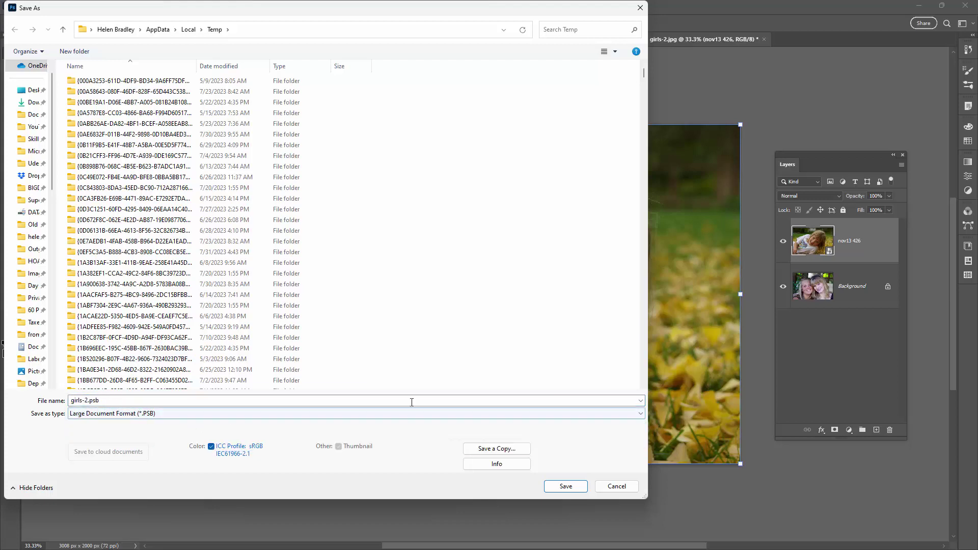
pyautogui.click(565, 486)
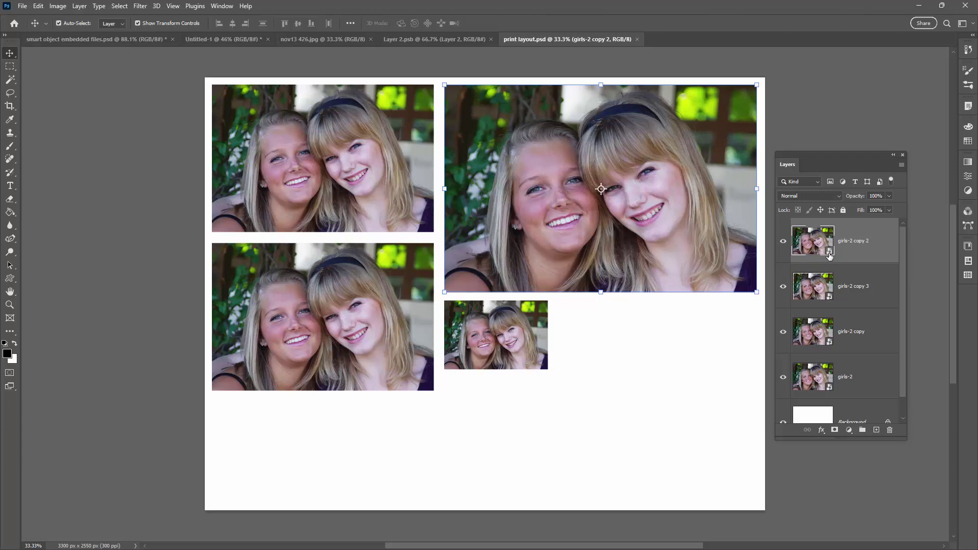
# - Reopen the girls-2 copy 2 smart object's contents, which open as girls-21.jpg
pyautogui.doubleClick(829, 255)
# - Embed nov13 426.jpg in the smart object's contents and rasterize that layer
pyautogui.doubleClick(832, 253)
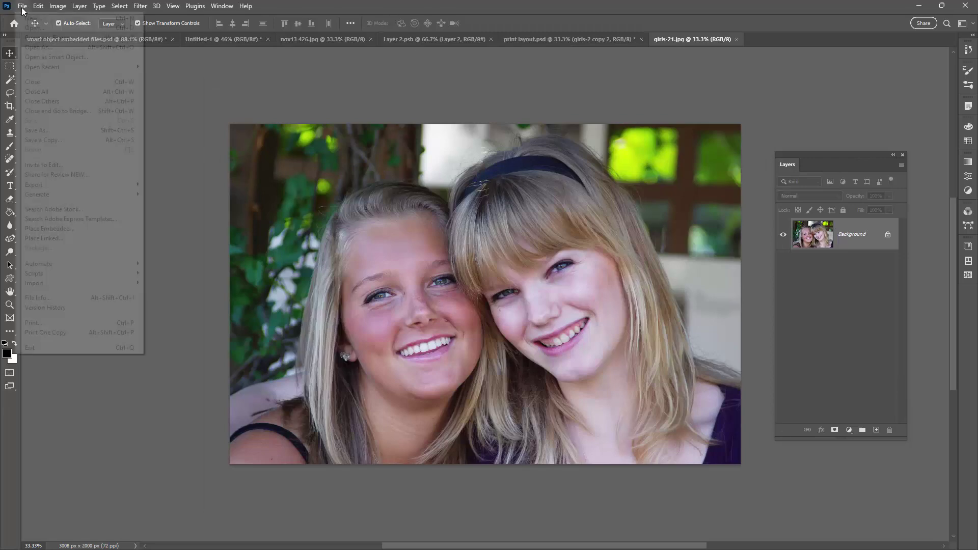
pyautogui.click(83, 229)
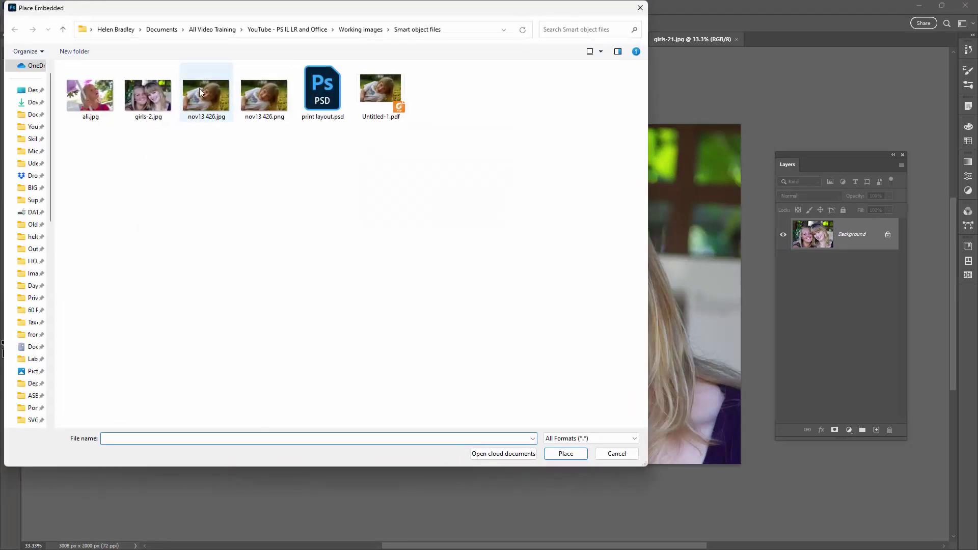
pyautogui.doubleClick(198, 93)
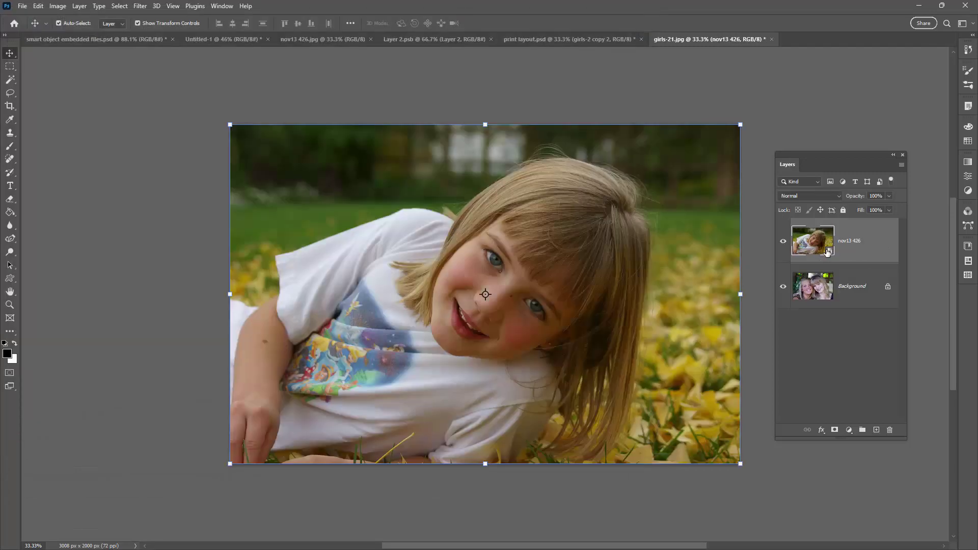
pyautogui.rightClick(850, 250)
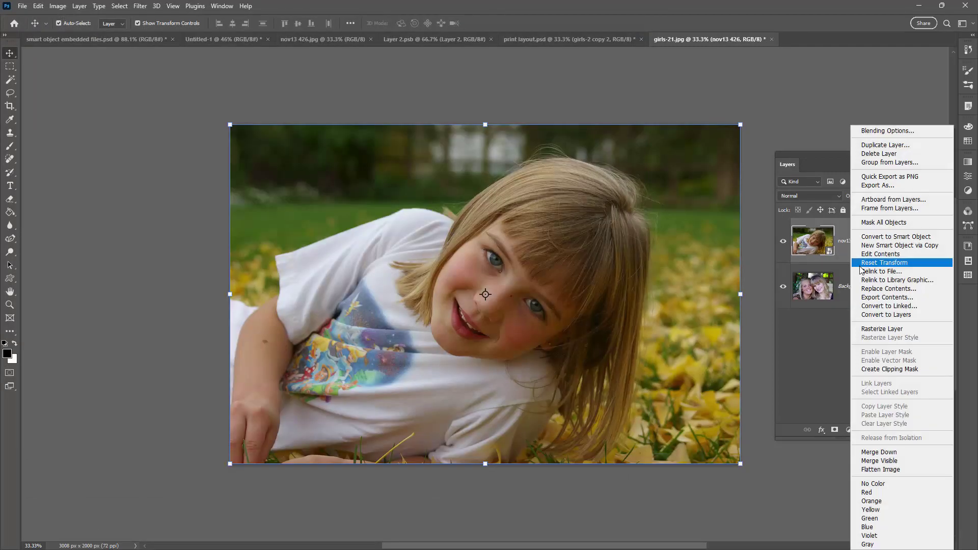
pyautogui.click(872, 330)
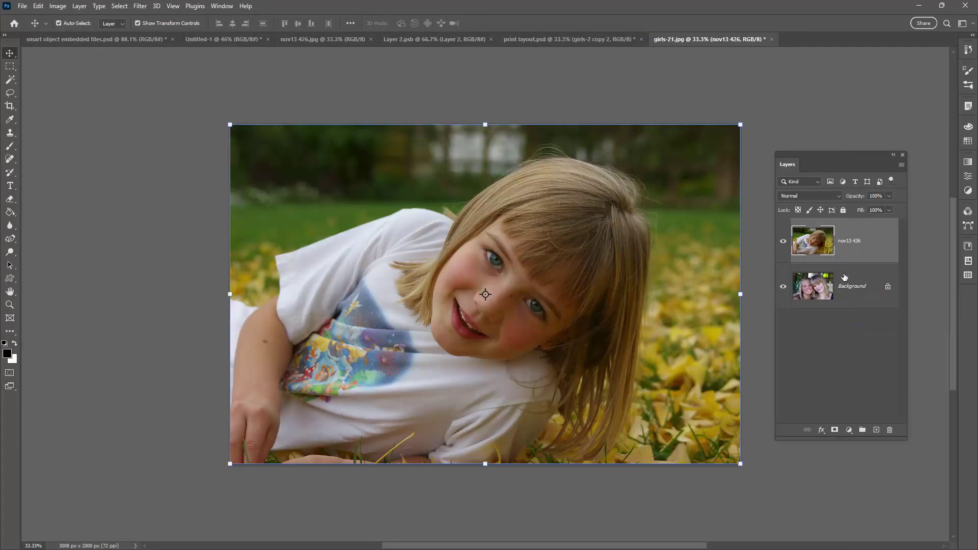
# - Delete the old two-girls Background layer, leaving only nov13 426
pyautogui.click(845, 277)
pyautogui.hotkey('ctrl', 'z')
pyautogui.moveTo(847, 275); pyautogui.dragTo(889, 430)
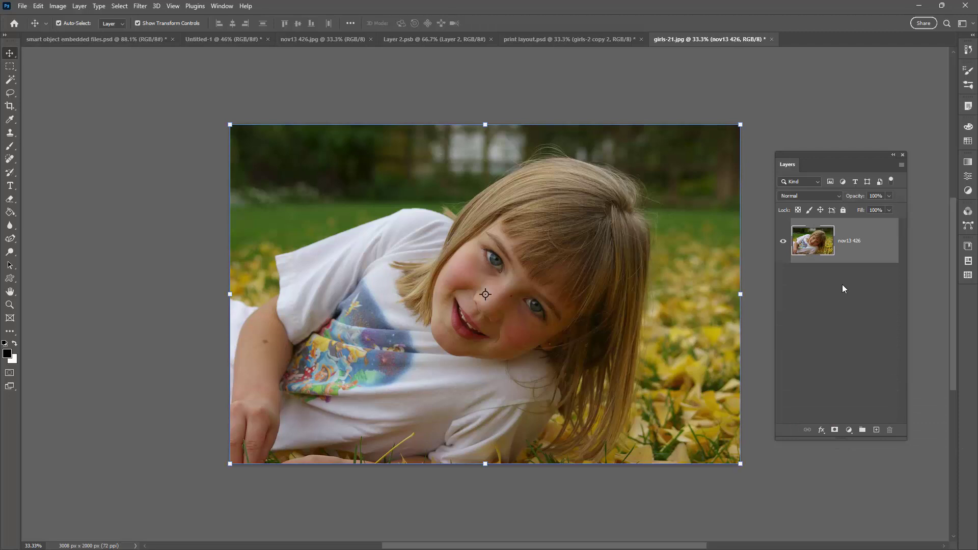
pyautogui.click(790, 132)
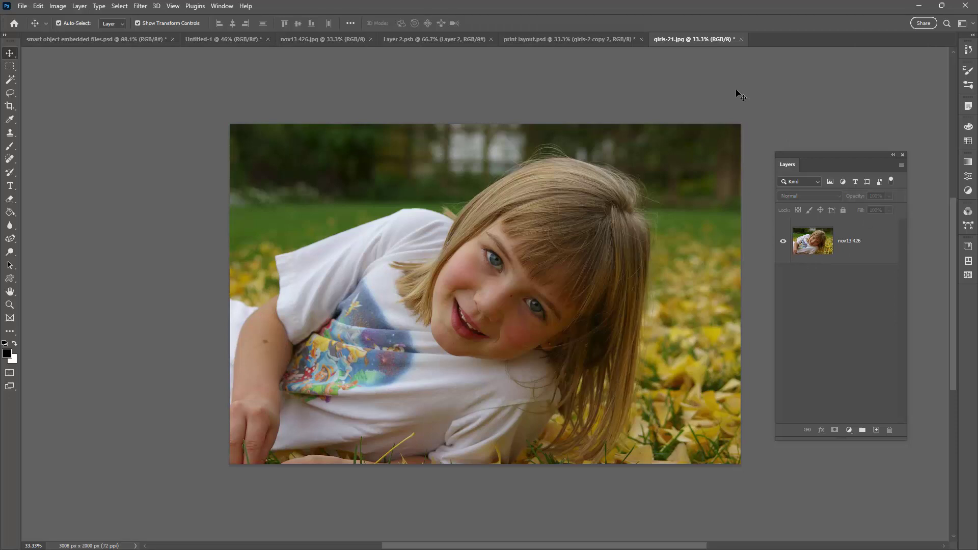
pyautogui.click(741, 39)
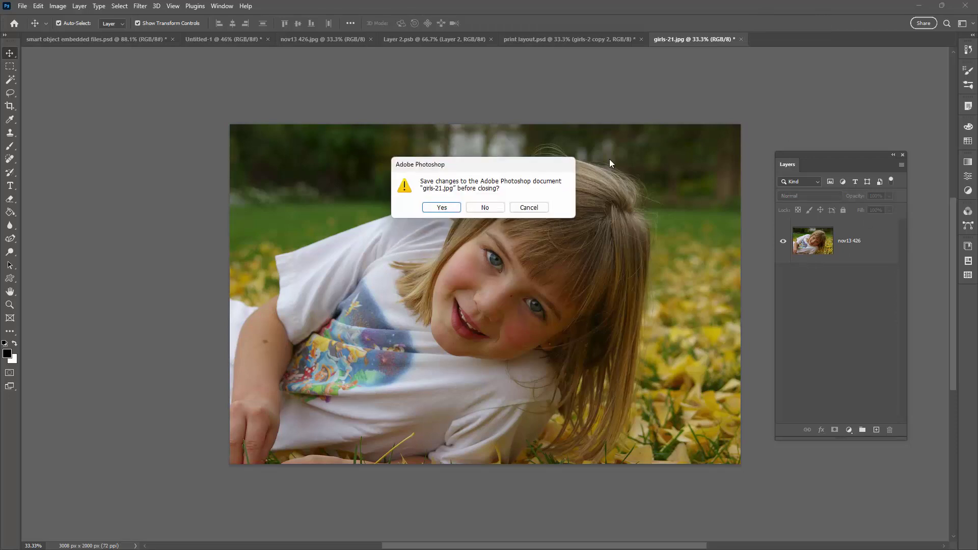
pyautogui.click(441, 208)
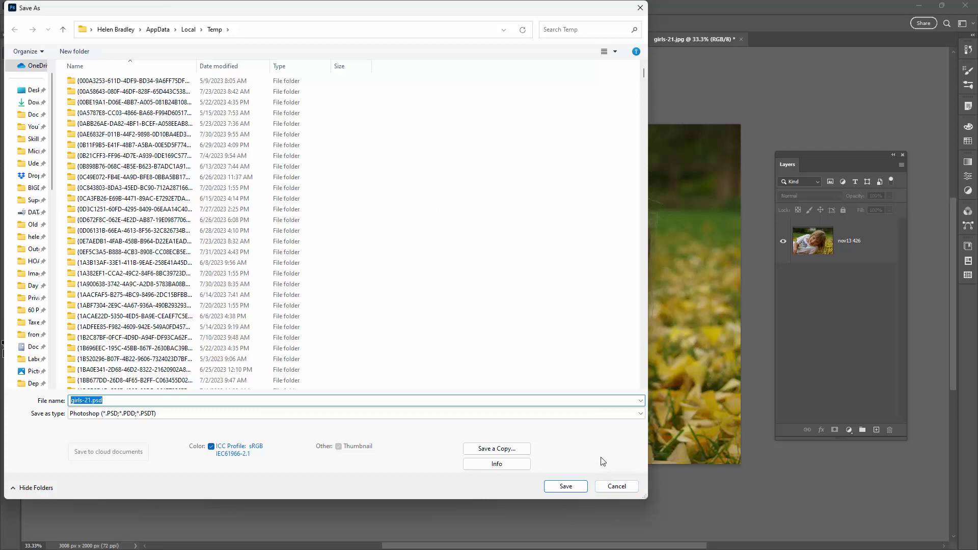
pyautogui.click(609, 490)
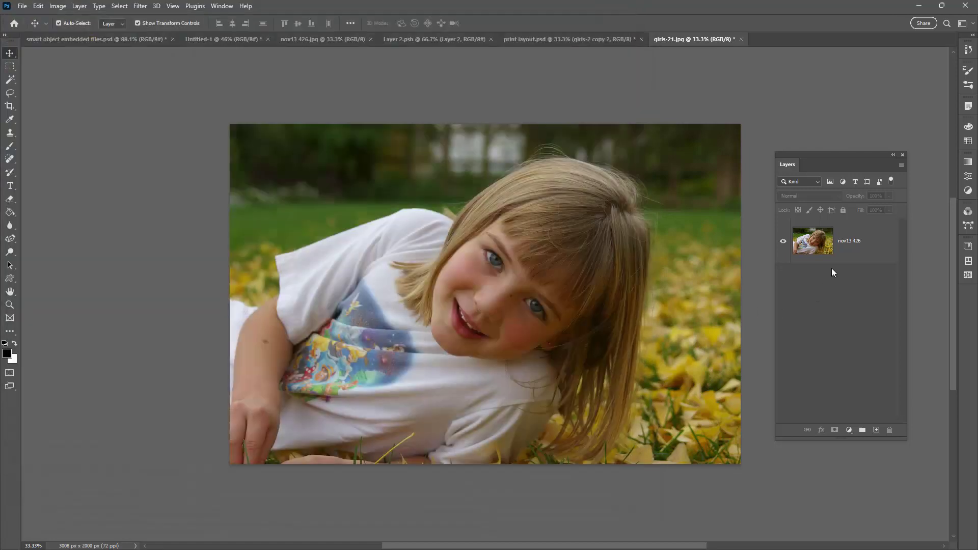
pyautogui.click(867, 243)
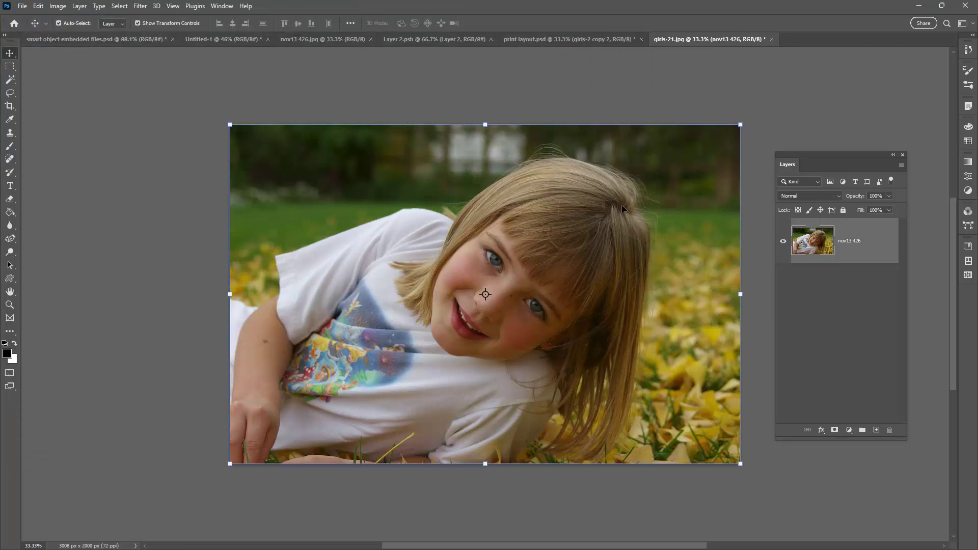
# - Make the nov13 426 layer the Background and save the contents back into the smart object
pyautogui.click(79, 7)
pyautogui.moveTo(127, 18)
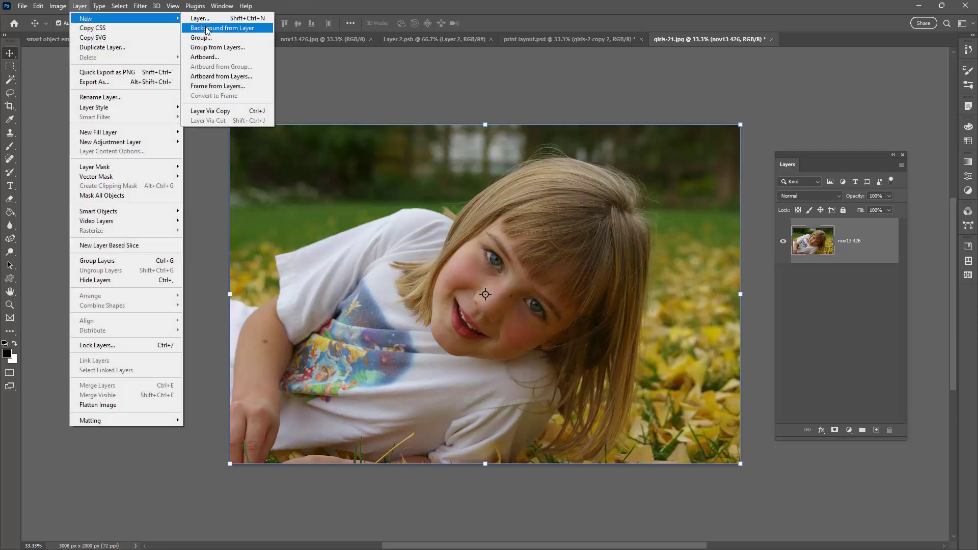
pyautogui.click(206, 28)
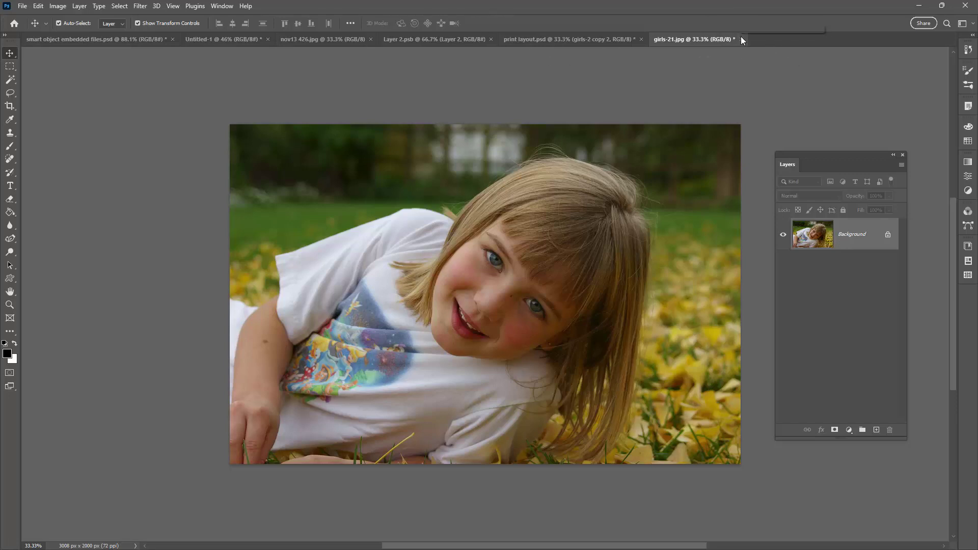
pyautogui.click(740, 39)
pyautogui.click(440, 207)
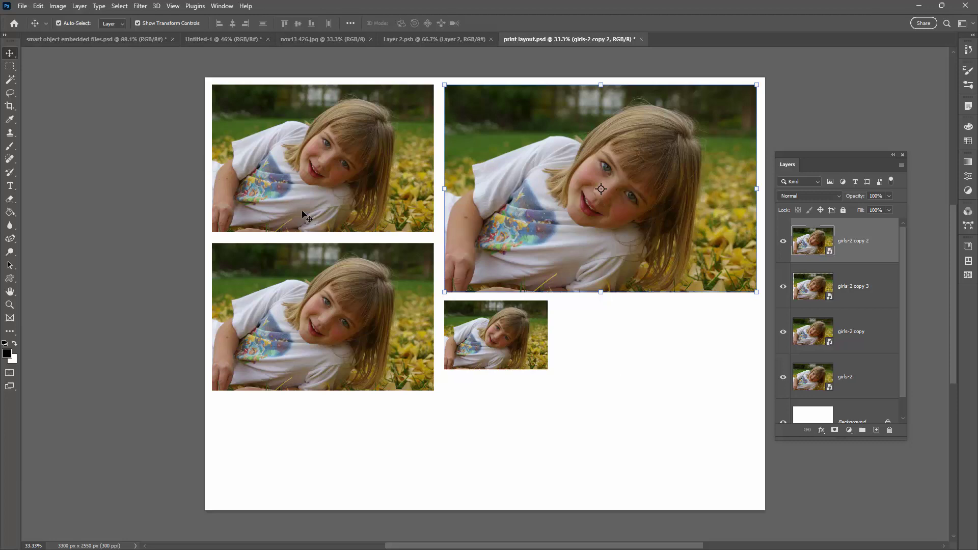
# - Reopen nov13 426.png from the recent files list
pyautogui.click(23, 7)
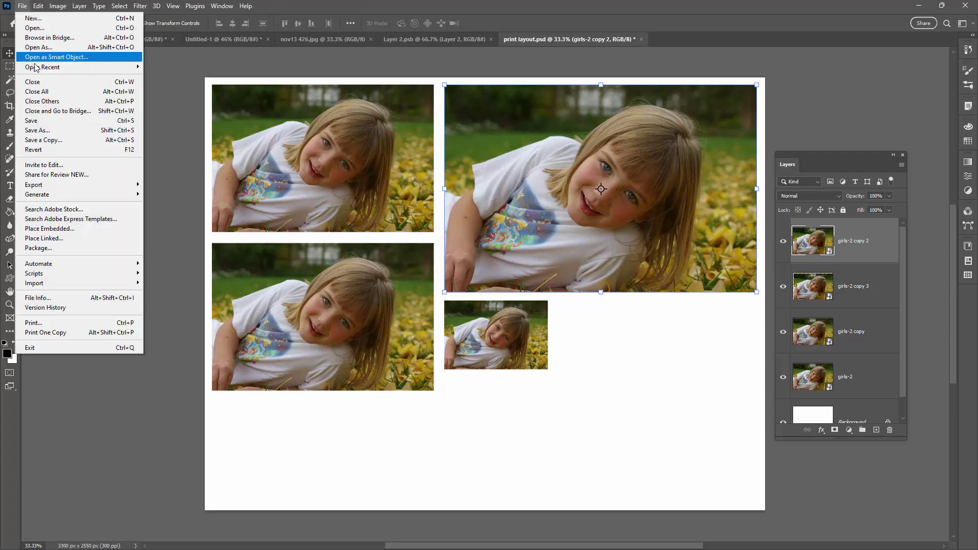
pyautogui.moveTo(45, 69)
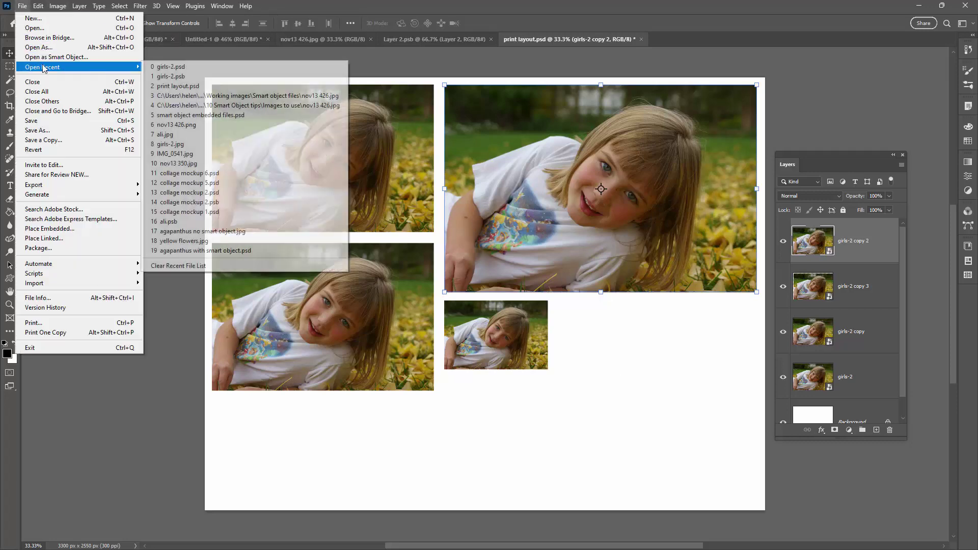
pyautogui.click(199, 126)
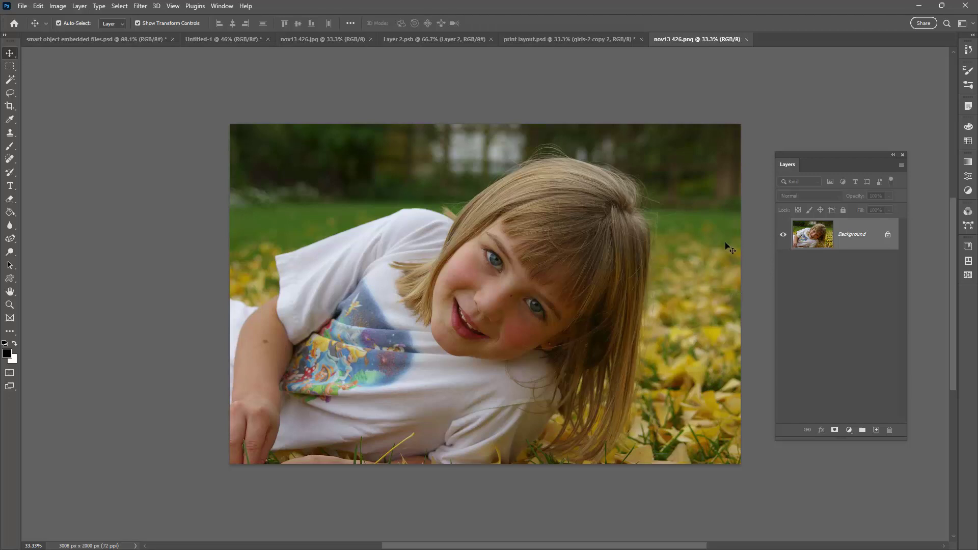
# - Convert the Background photo into smart object Layer 0, then open and close Layer 0.psb
pyautogui.rightClick(855, 238)
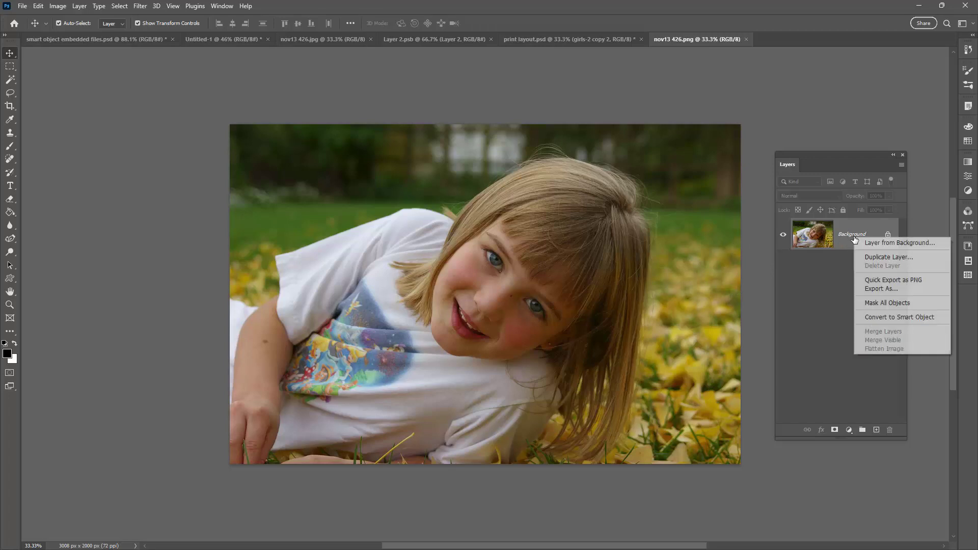
pyautogui.click(880, 318)
pyautogui.doubleClick(823, 248)
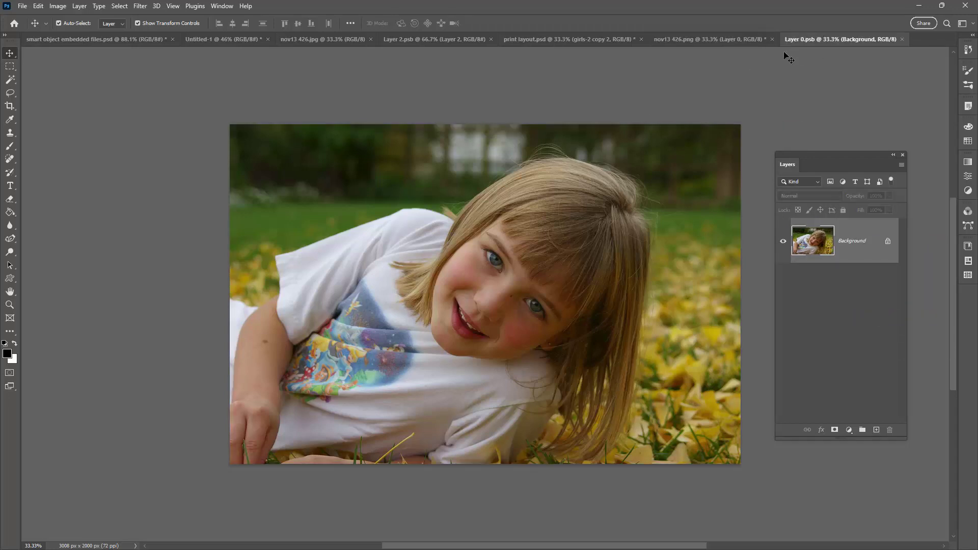
pyautogui.click(902, 40)
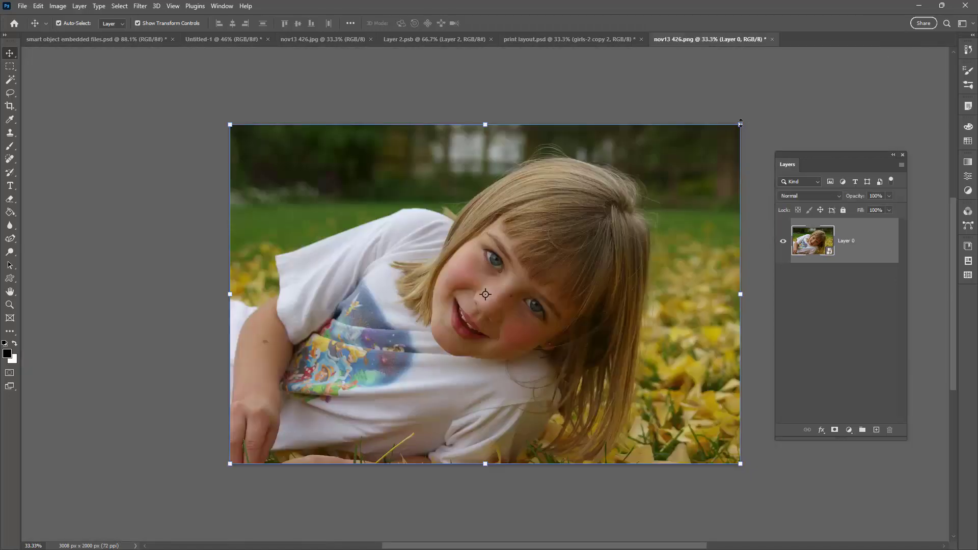
pyautogui.click(808, 322)
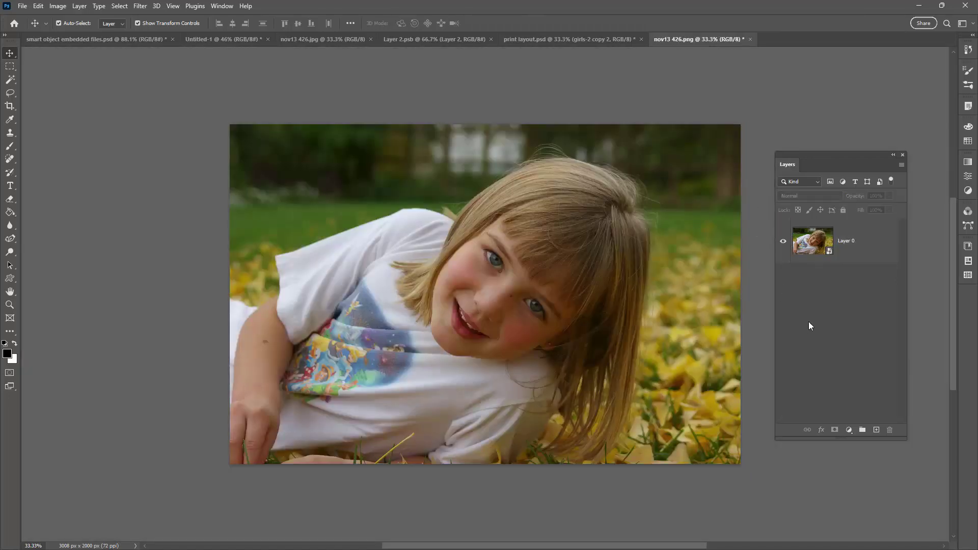